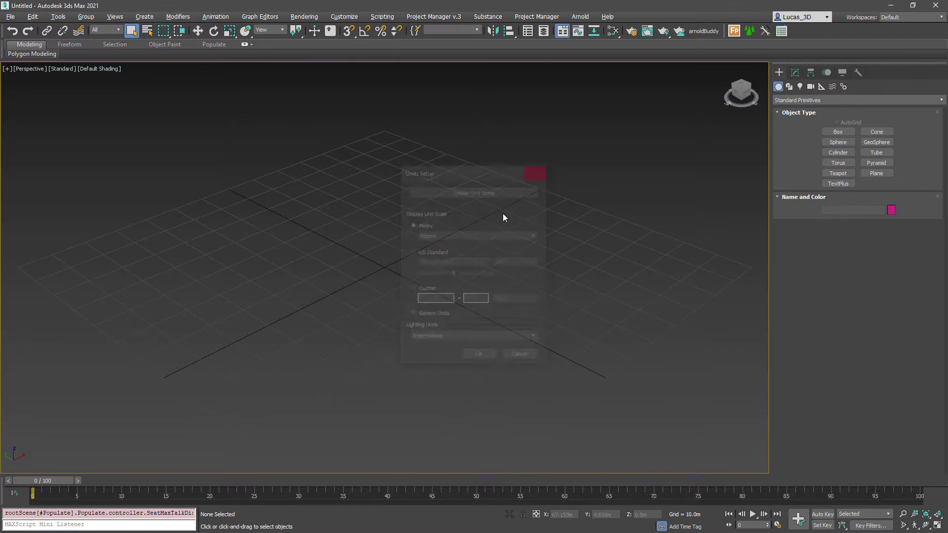
# Create a box with length and width of 0.3 m and reset its position to the scene origin.
pyautogui.keyDown('ctrl'); pyautogui.rightClick(454, 271); pyautogui.keyUp('ctrl')
pyautogui.click(467, 259)
pyautogui.keyDown('ctrl'); pyautogui.moveTo(384, 270); pyautogui.dragTo(389, 260); pyautogui.keyUp('ctrl')
pyautogui.click(409, 169)
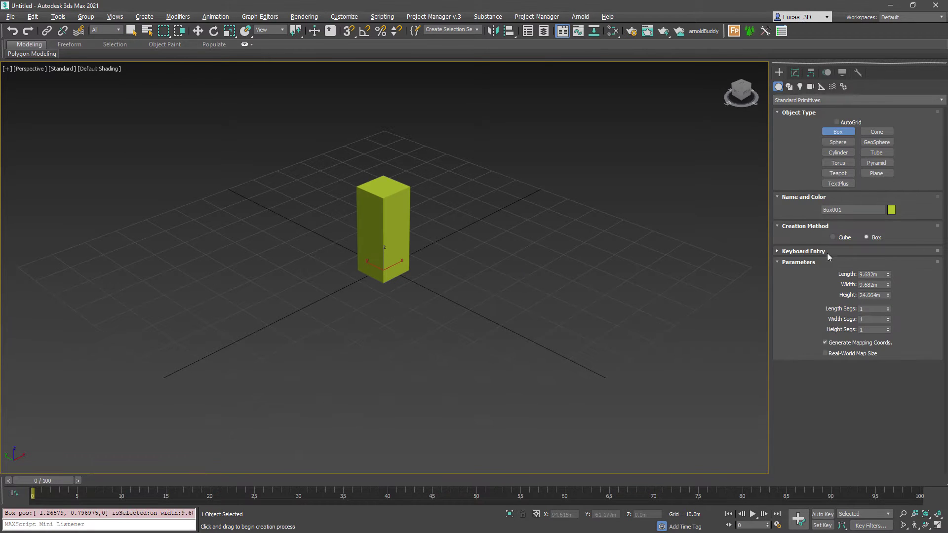
pyautogui.click(871, 273)
pyautogui.write('0.3')
pyautogui.press('Tab')
pyautogui.write('0.3')
pyautogui.press('Tab')
pyautogui.moveTo(419, 283); pyautogui.dragTo(421, 282, button='middle')
pyautogui.rightClick(421, 282)
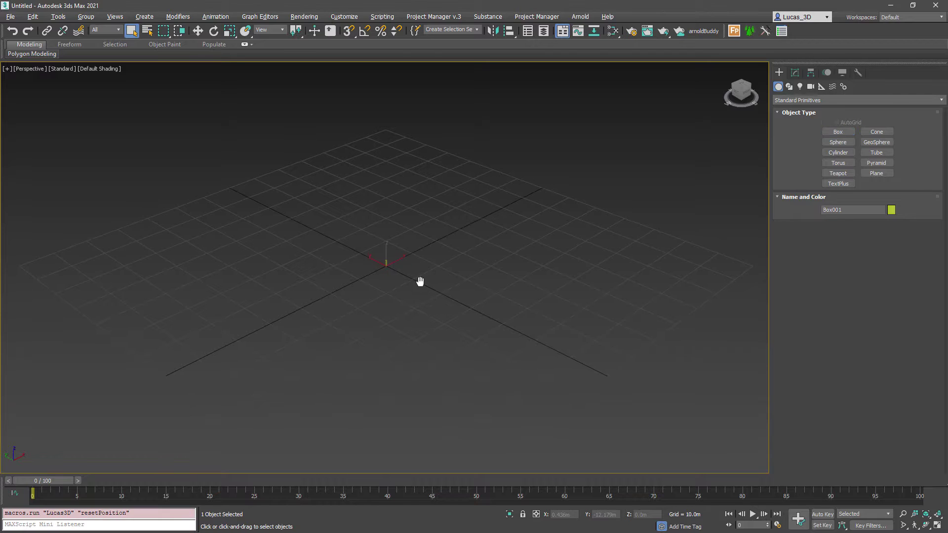
# Create a 60 m by 60 m plane centred on the origin and hide the grid.
pyautogui.keyDown('ctrl'); pyautogui.rightClick(421, 282); pyautogui.keyUp('ctrl')
pyautogui.click(428, 261)
pyautogui.moveTo(172, 270); pyautogui.dragTo(651, 278)
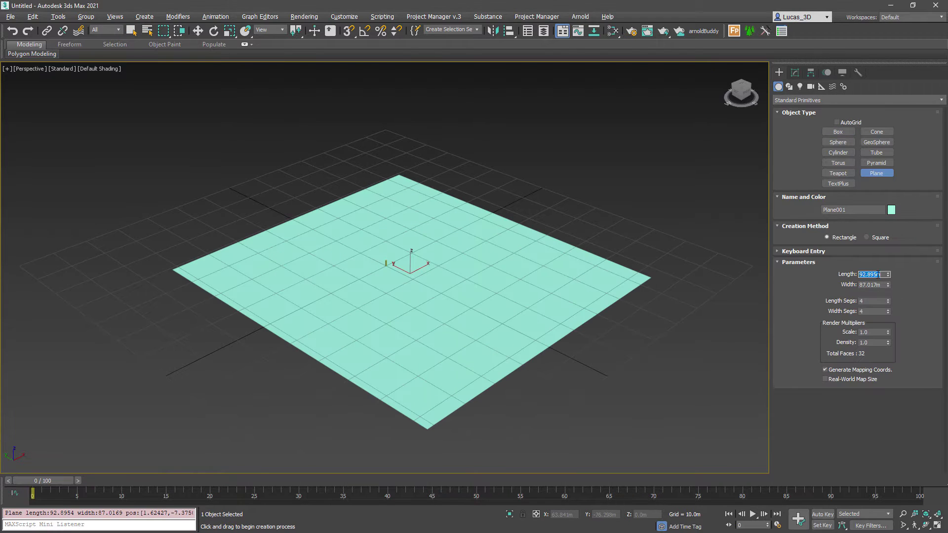
pyautogui.press('Tab')
pyautogui.write('60')
pyautogui.press('Return')
pyautogui.rightClick(472, 302)
pyautogui.press('g')
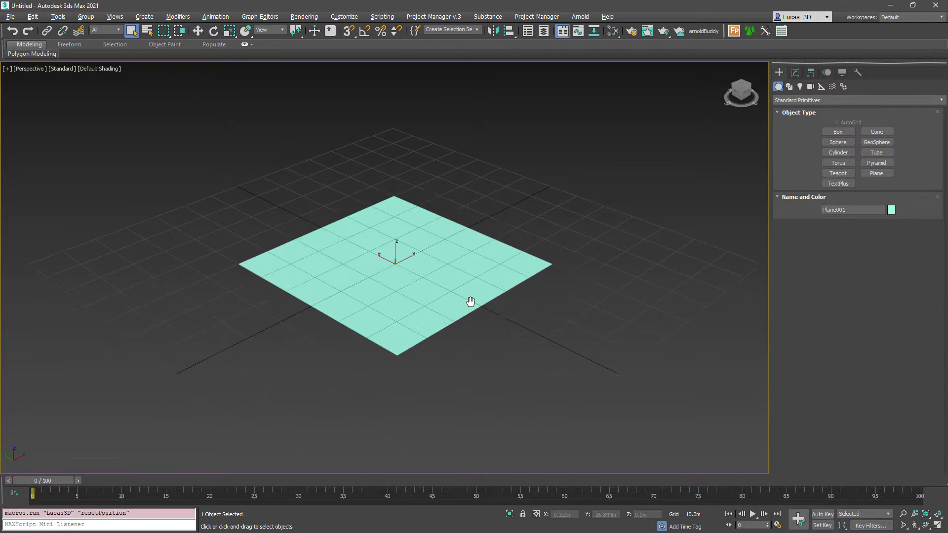
# Display edged faces and set the plane's length and width segments to 16.
pyautogui.press('z')
pyautogui.press('F4')
pyautogui.click(794, 73)
pyautogui.write('16')
pyautogui.press('Tab')
pyautogui.write('16')
pyautogui.press('Return')
pyautogui.scroll(3, 452, 288)
pyautogui.scroll(-2, 452, 288)
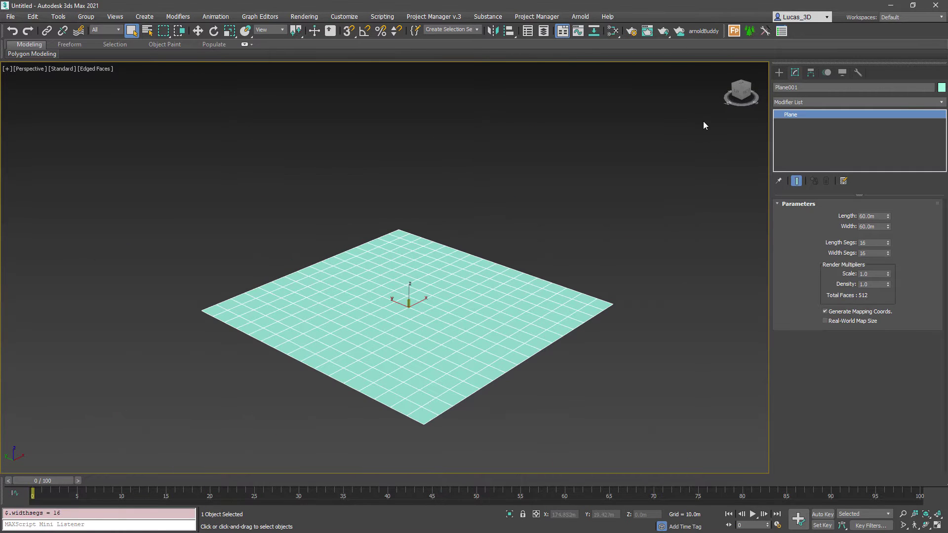
# Open Arnold Buddy, apply an Arnold material to all objects and light the scene with an Arnold HDRI in ActiveShade.
pyautogui.click(704, 31)
pyautogui.click(285, 166)
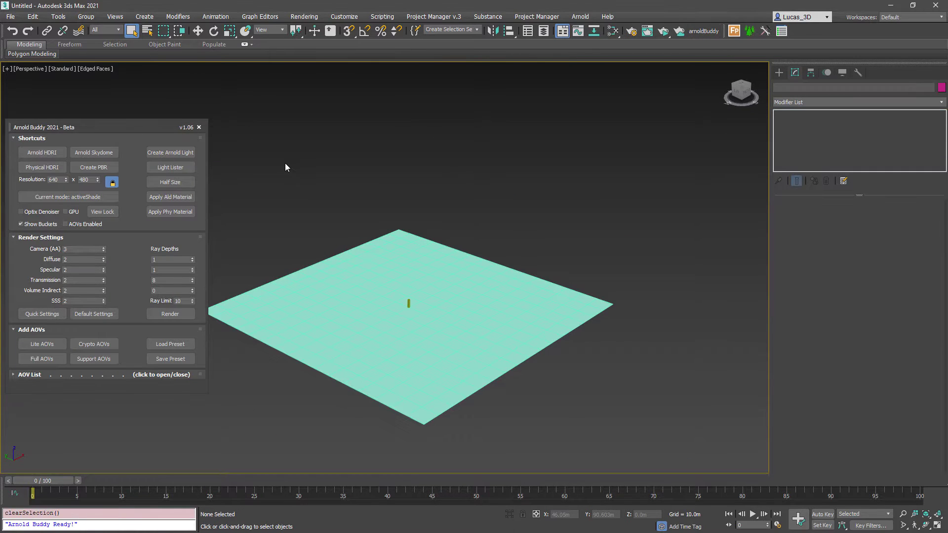
pyautogui.hotkey('ctrl', 'a')
pyautogui.click(170, 196)
pyautogui.click(42, 152)
pyautogui.scroll(-1, 468, 336)
pyautogui.doubleClick(317, 323)
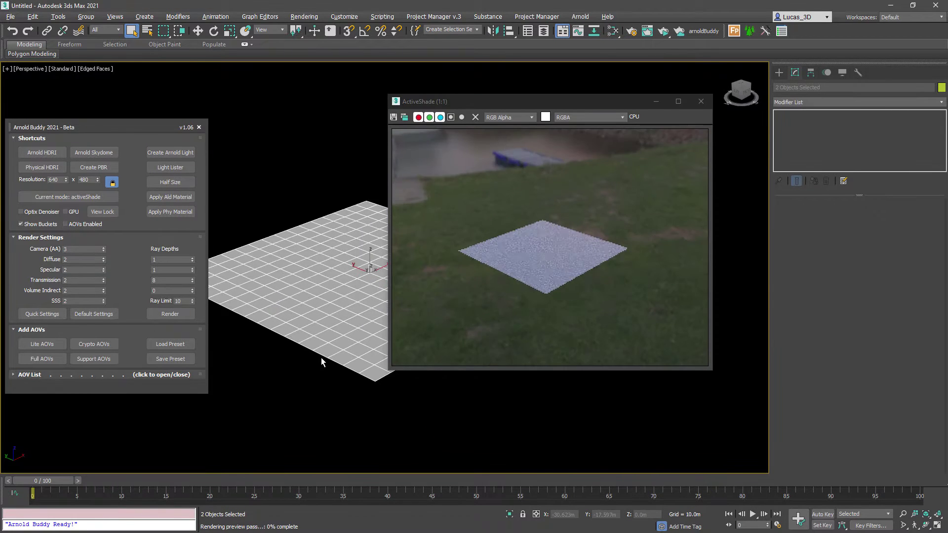
# Add a Noise modifier to the plane and adjust its settings to shape uneven terrain.
pyautogui.click(321, 361)
pyautogui.write('xnoise')
pyautogui.press('Return')
pyautogui.write('3')
pyautogui.press('Return')
pyautogui.moveTo(885, 231); pyautogui.dragTo(903, 297)
# Add an Edit Poly modifier to the terrain and enable soft selection for a selected vertex.
pyautogui.hotkey('ctrl', 'e')
pyautogui.press('1')
pyautogui.click(364, 278)
pyautogui.moveTo(811, 428); pyautogui.dragTo(811, 220)
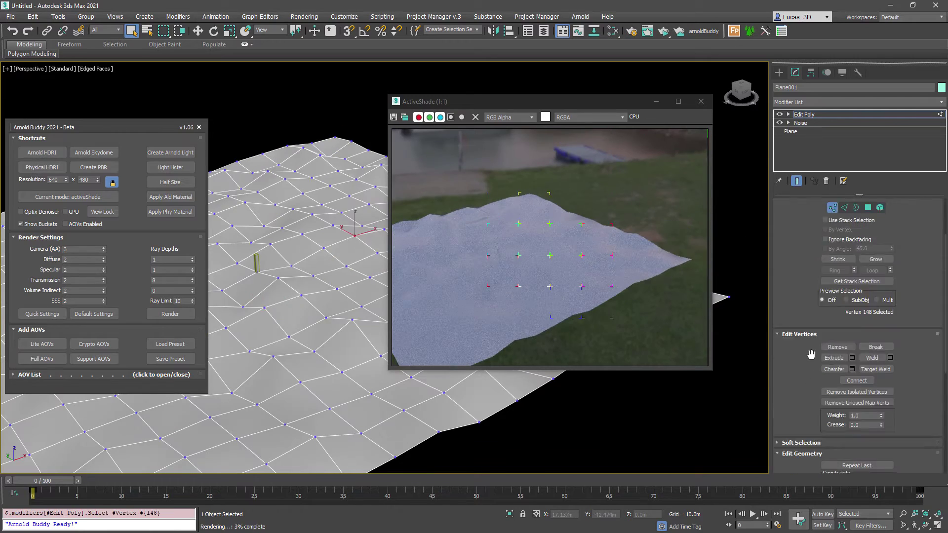
pyautogui.click(801, 440)
pyautogui.click(825, 237)
# Raise three terrain vertices with soft selection, changing the falloff between moves to about 7.75 m, and leave vertex editing.
pyautogui.press('w')
pyautogui.moveTo(355, 226); pyautogui.dragTo(355, 207)
pyautogui.scroll(-3, 345, 242)
pyautogui.moveTo(881, 267); pyautogui.dragTo(881, 291)
pyautogui.click(250, 233)
pyautogui.moveTo(249, 226); pyautogui.dragTo(249, 212)
pyautogui.moveTo(882, 267); pyautogui.dragTo(881, 281)
pyautogui.click(356, 252)
pyautogui.moveTo(355, 243); pyautogui.dragTo(355, 232)
pyautogui.keyDown('alt'); pyautogui.moveTo(341, 212); pyautogui.dragTo(336, 109, button='middle'); pyautogui.keyUp('alt')
pyautogui.press('1')
pyautogui.press('z')
pyautogui.scroll(5, 296, 252)
# Create a PBR Metallic material with the Glossiness option for the terrain from FracturedCliff4Red_Glossiness.tga.
pyautogui.click(336, 107)
pyautogui.click(288, 194)
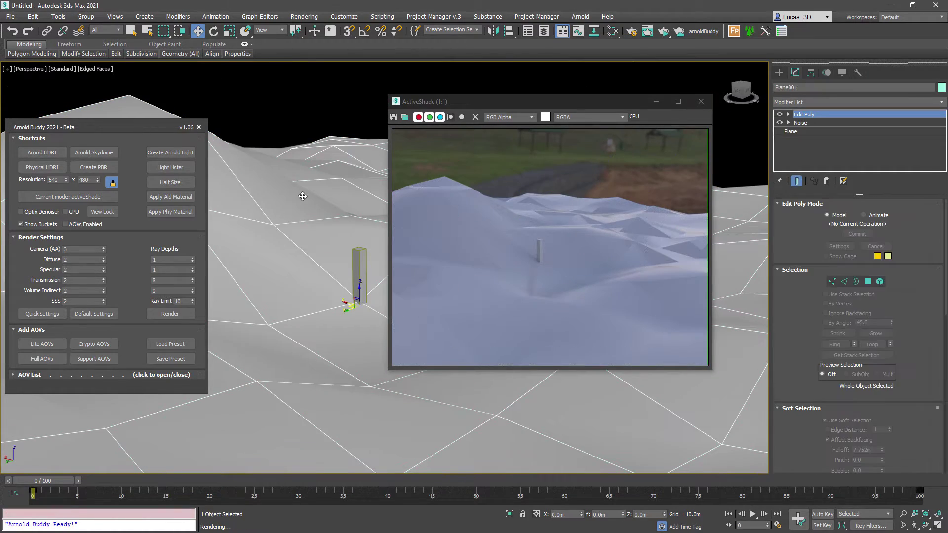
pyautogui.click(106, 169)
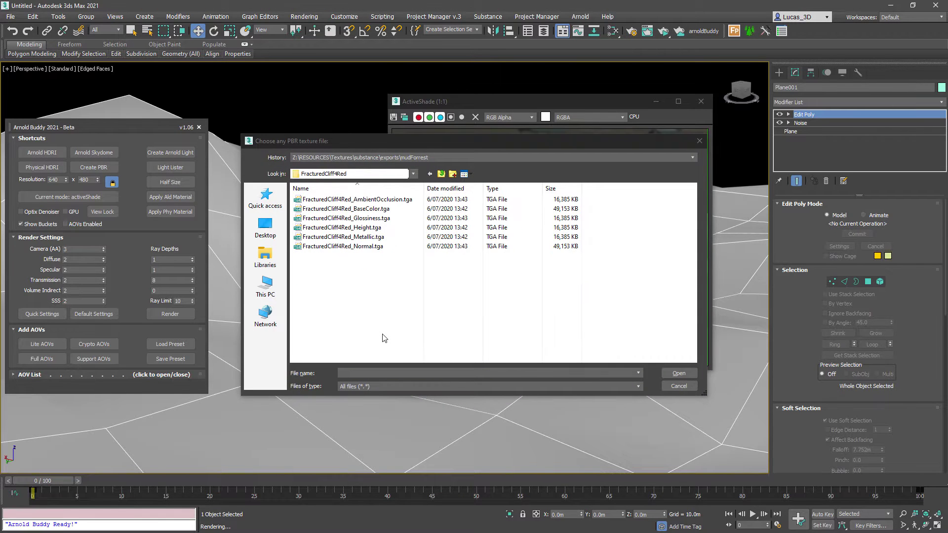
pyautogui.doubleClick(367, 218)
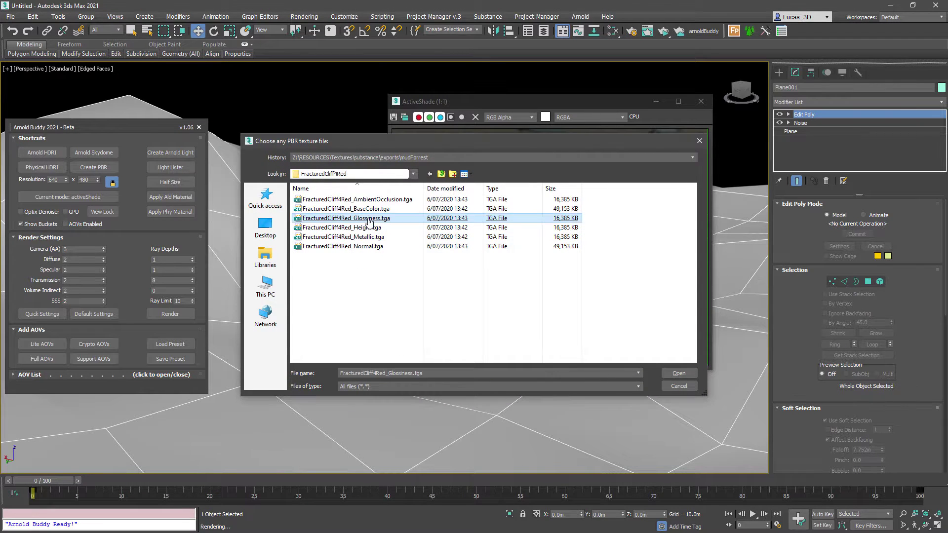
pyautogui.click(470, 303)
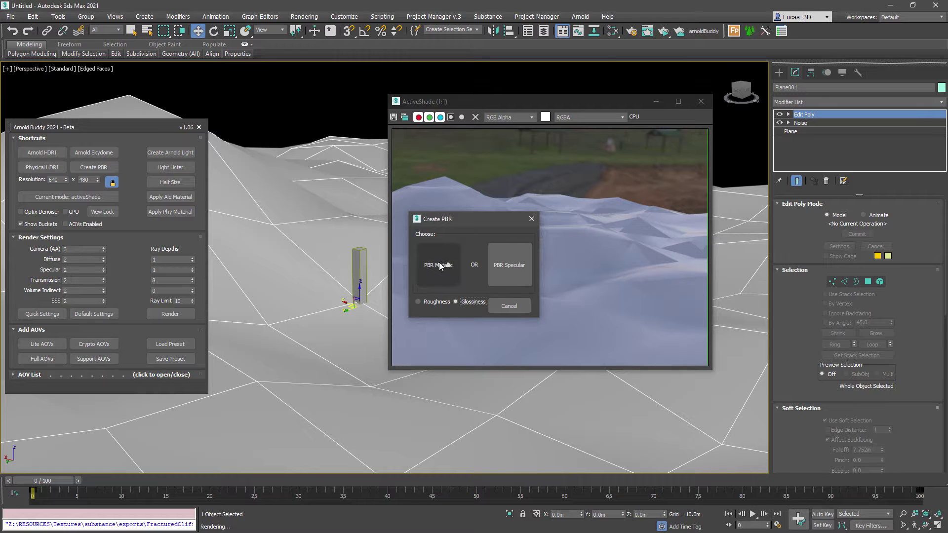
pyautogui.click(439, 265)
pyautogui.moveTo(480, 104); pyautogui.dragTo(530, 78)
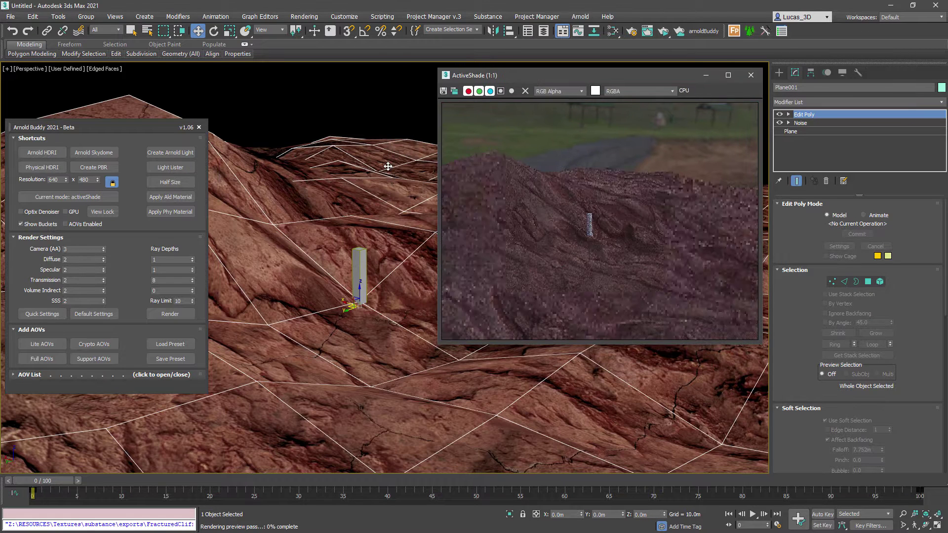
# Add a UVW Xform modifier to the terrain with U and V tiling of 5.
pyautogui.click(859, 101)
pyautogui.click(826, 425)
pyautogui.write('5')
pyautogui.press('Tab')
pyautogui.write('5')
pyautogui.press('Return')
pyautogui.scroll(3, 347, 297)
pyautogui.keyDown('alt'); pyautogui.moveTo(347, 296); pyautogui.dragTo(356, 274, button='middle'); pyautogui.keyUp('alt')
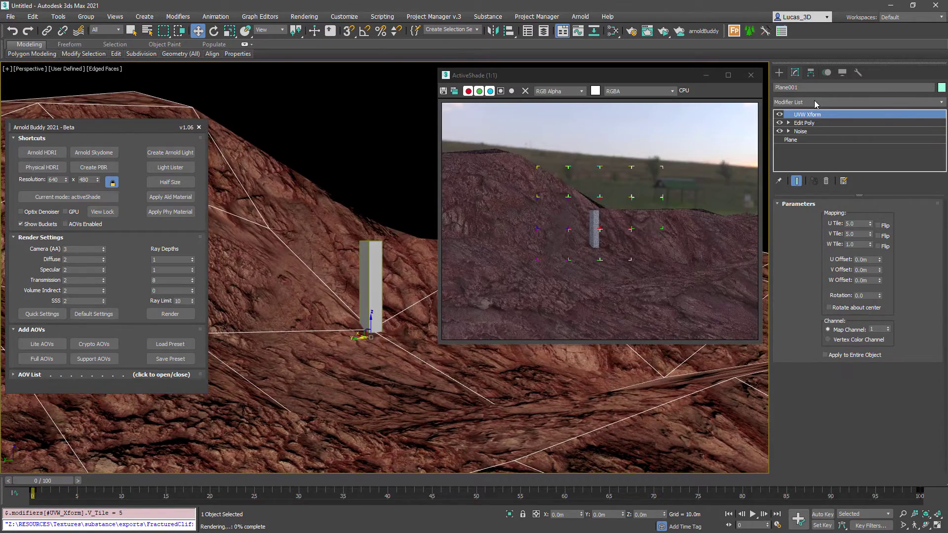
# Open the Slate Material Editor, arrange the cliff material nodes with the height bitmap above them, and preview FracturedCliff4Red_Height.tga.
pyautogui.click(393, 120)
pyautogui.press('m')
pyautogui.moveTo(399, 149); pyautogui.dragTo(423, 133)
pyautogui.click(134, 153)
pyautogui.click(138, 106)
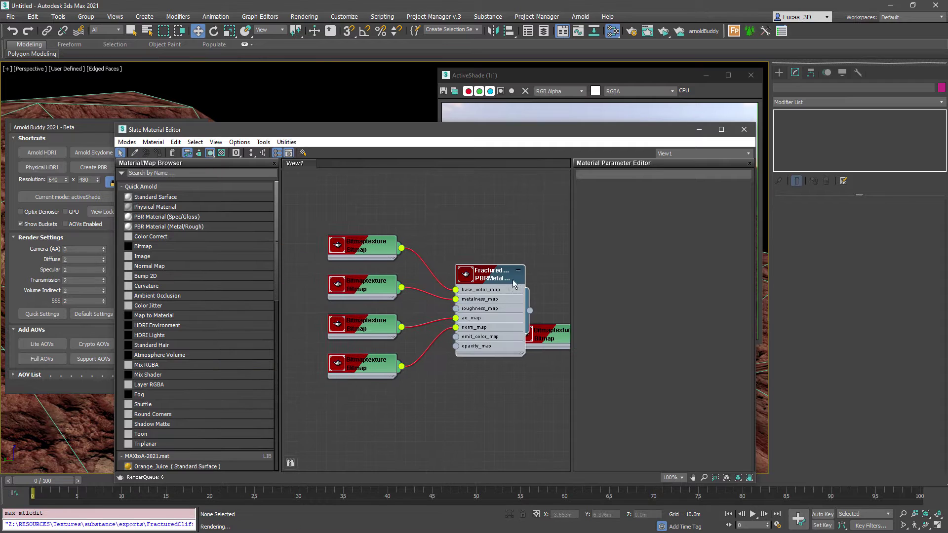
pyautogui.moveTo(511, 280); pyautogui.dragTo(471, 261)
pyautogui.moveTo(472, 261); pyautogui.dragTo(524, 279, button='middle')
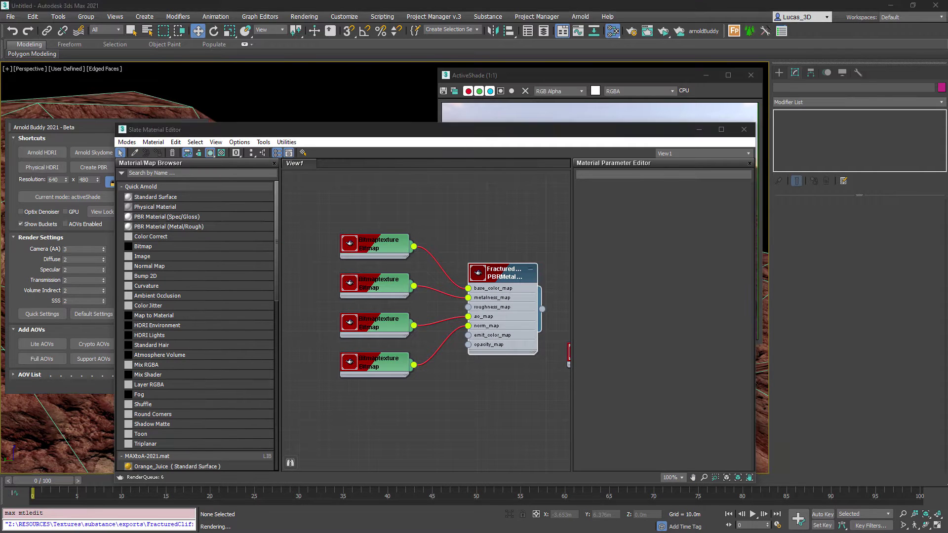
pyautogui.moveTo(488, 207); pyautogui.dragTo(499, 214)
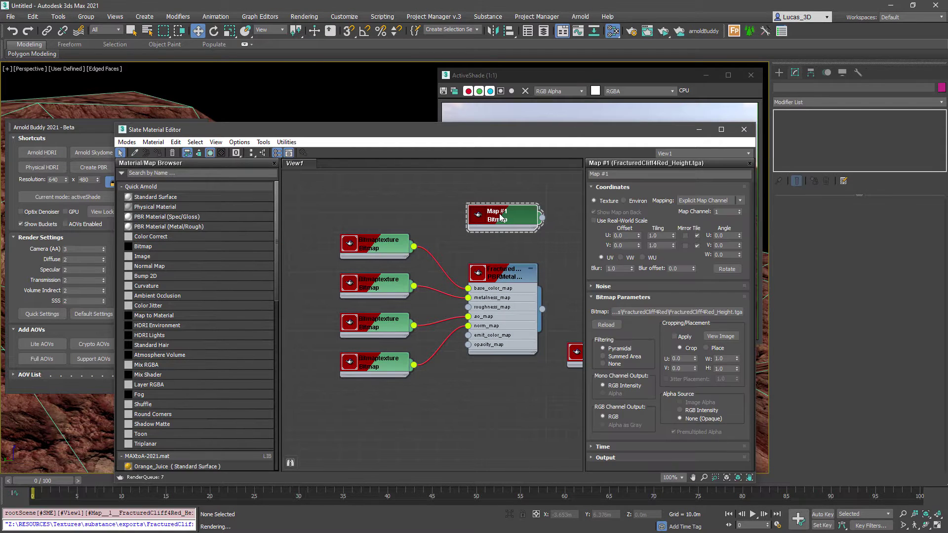
pyautogui.click(720, 336)
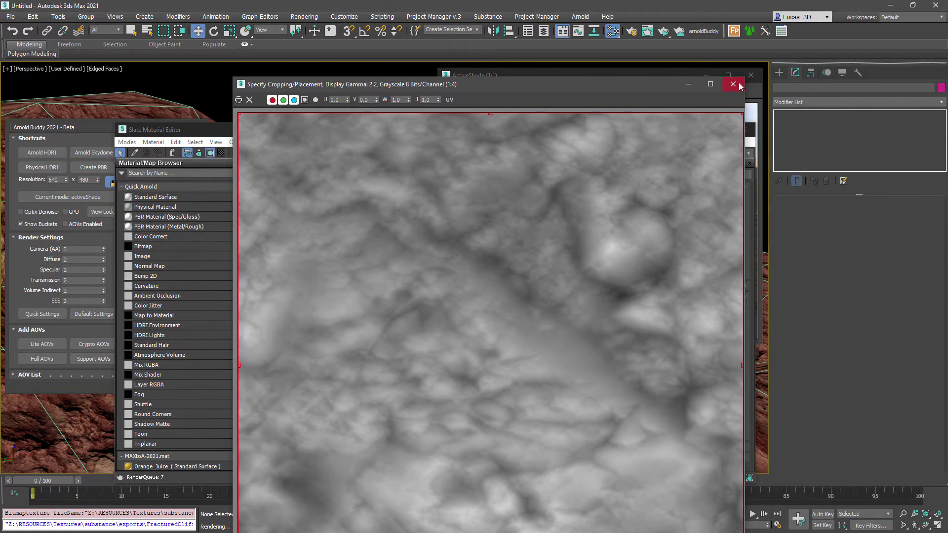
pyautogui.click(739, 83)
# Add an Arnold Properties modifier to the terrain and enable displacement with height 3 and bounds padding 3.
pyautogui.moveTo(614, 133); pyautogui.dragTo(578, 364)
pyautogui.click(313, 287)
pyautogui.click(818, 103)
pyautogui.click(785, 131)
pyautogui.click(839, 102)
pyautogui.click(809, 123)
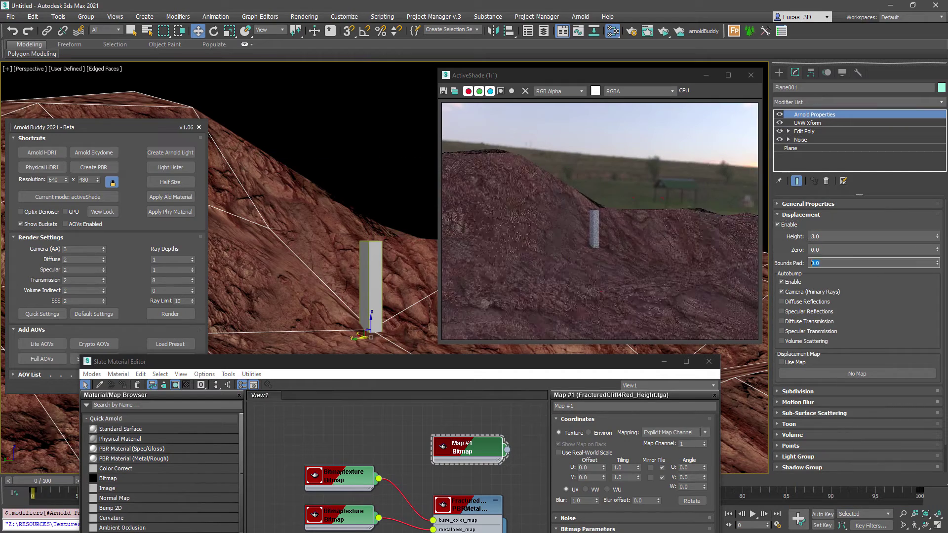
pyautogui.write('3')
pyautogui.press('Return')
# Assign the FracturedCliff4Red_Height bitmap as an instanced displacement map and enable Catmull-Clark subdivision with 6 iterations.
pyautogui.moveTo(506, 450); pyautogui.dragTo(838, 374)
pyautogui.click(449, 301)
pyautogui.click(813, 392)
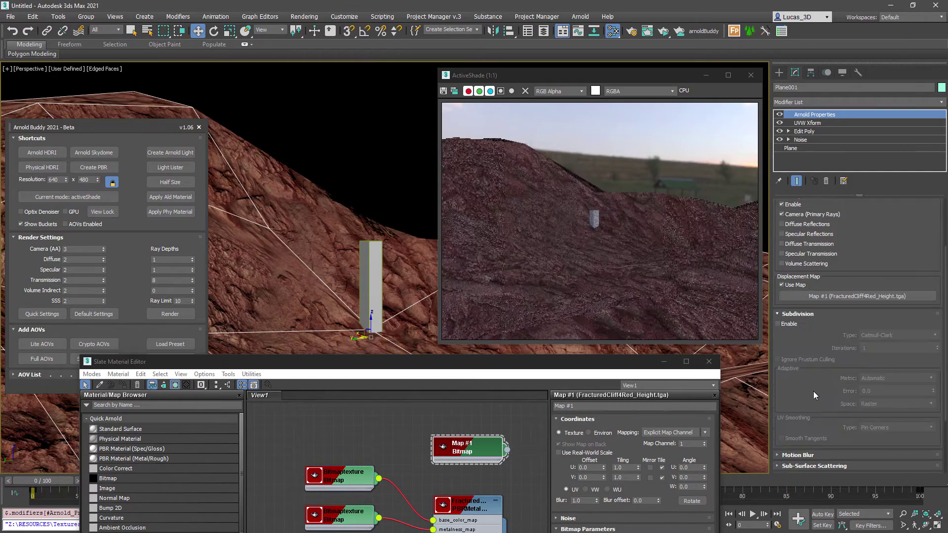
pyautogui.click(778, 323)
pyautogui.doubleClick(865, 348)
pyautogui.write('6')
pyautogui.press('Return')
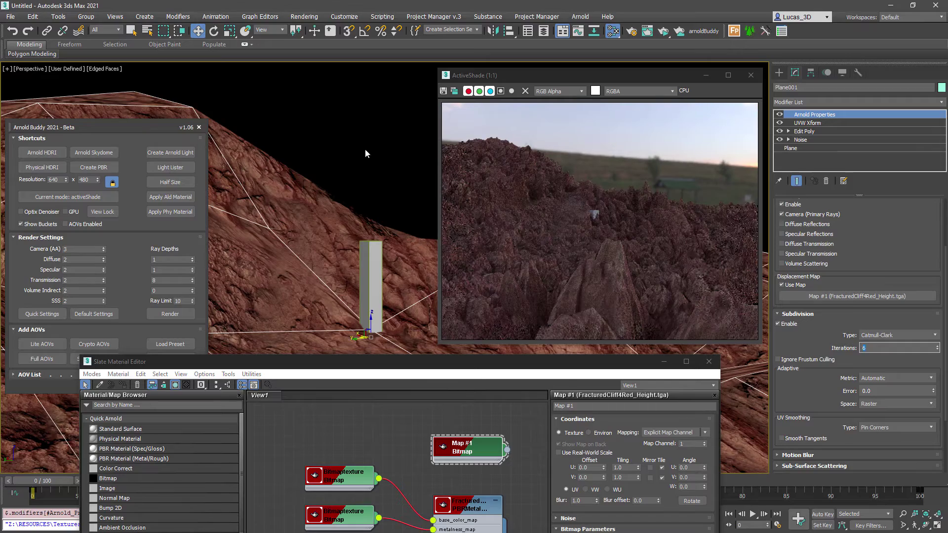
# Set the terrain's displacement height to 1.5 and bounds padding to 0.75.
pyautogui.scroll(3, 890, 224)
pyautogui.doubleClick(872, 236)
pyautogui.write('1.5')
pyautogui.press('Tab')
pyautogui.press('Tab')
pyautogui.write('0.75')
pyautogui.press('Return')
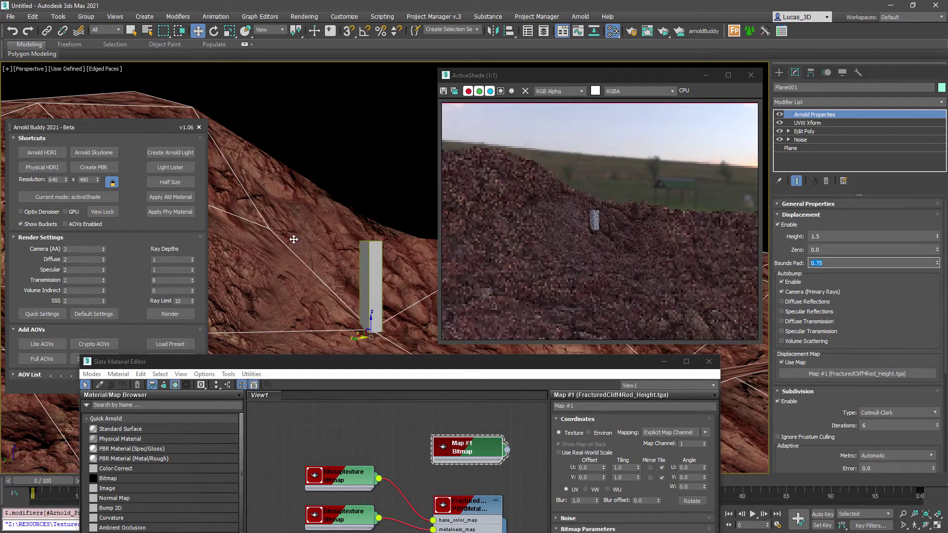
pyautogui.keyDown('alt'); pyautogui.moveTo(368, 289); pyautogui.dragTo(395, 289, button='middle'); pyautogui.keyUp('alt')
pyautogui.scroll(2, 395, 289)
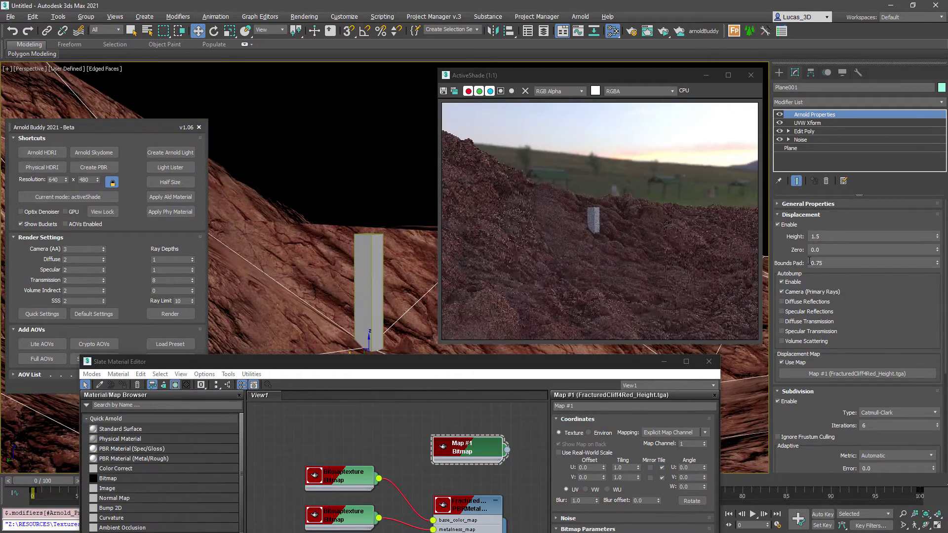
# Set the displacement height to 2 and bounds padding to 1, and the UVW Xform U and V tiling to 3.
pyautogui.doubleClick(826, 239)
pyautogui.write('3')
pyautogui.press('Tab')
pyautogui.press('Tab')
pyautogui.click(816, 123)
pyautogui.moveTo(864, 223); pyautogui.dragTo(805, 221)
pyautogui.write('3')
pyautogui.press('Tab')
pyautogui.moveTo(315, 211); pyautogui.dragTo(331, 205, button='middle')
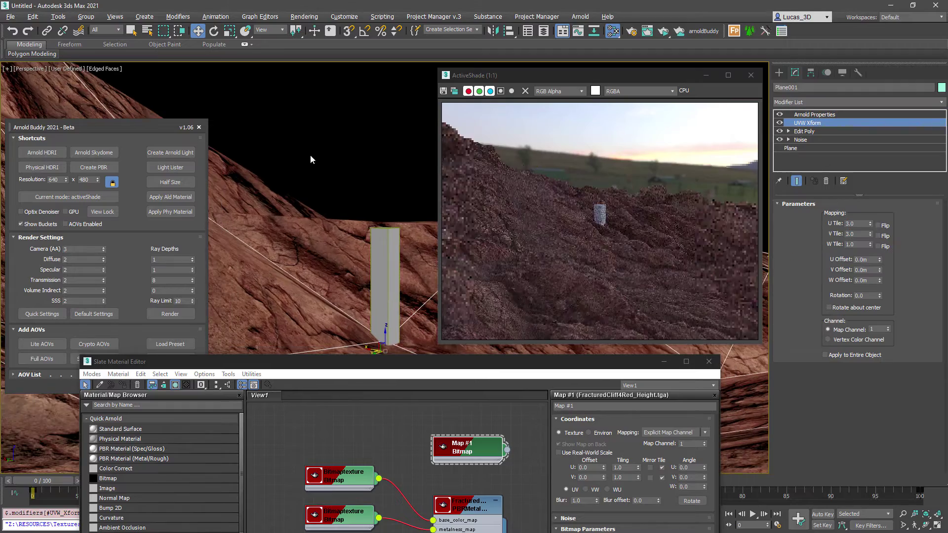
# Raise the box along Z above the displaced terrain and create a camera from the adjusted view.
pyautogui.click(380, 289)
pyautogui.moveTo(385, 331); pyautogui.dragTo(385, 267)
pyautogui.keyDown('alt'); pyautogui.moveTo(346, 217); pyautogui.dragTo(244, 211, button='middle'); pyautogui.keyUp('alt')
pyautogui.click(259, 140)
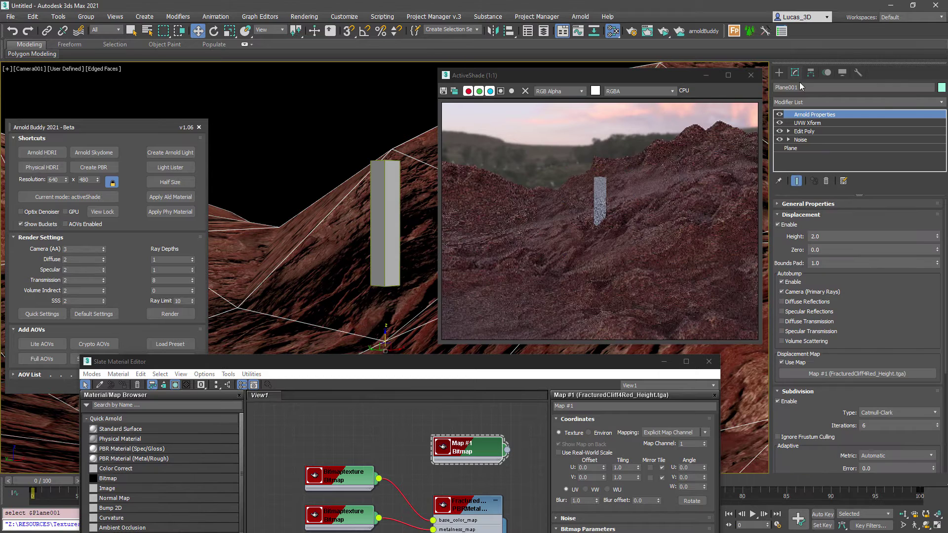
# Rename the terrain plane as cliff and clone it under the name mud.
pyautogui.moveTo(800, 87); pyautogui.dragTo(714, 89)
pyautogui.write('cliff')
pyautogui.press('Return')
pyautogui.hotkey('ctrl', 'v')
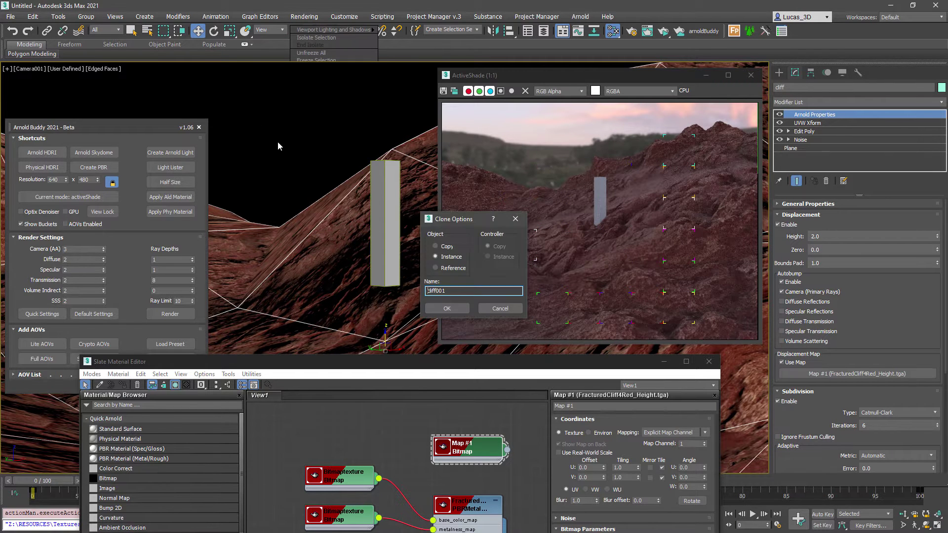
pyautogui.write('mud')
pyautogui.press('Return')
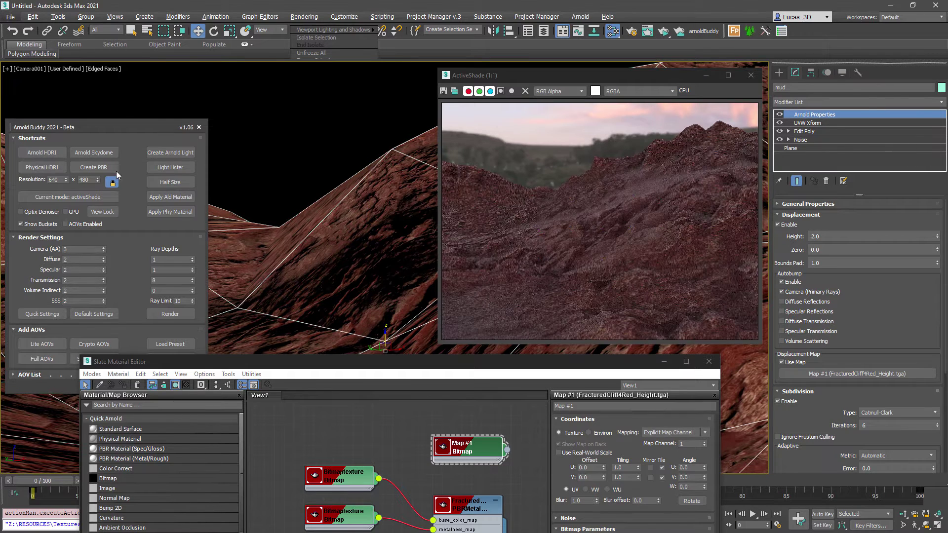
# Create a PBR Metallic material with the Roughness option for the mud terrain from Procedural_Forest_Mud_roughness.tga.
pyautogui.click(93, 167)
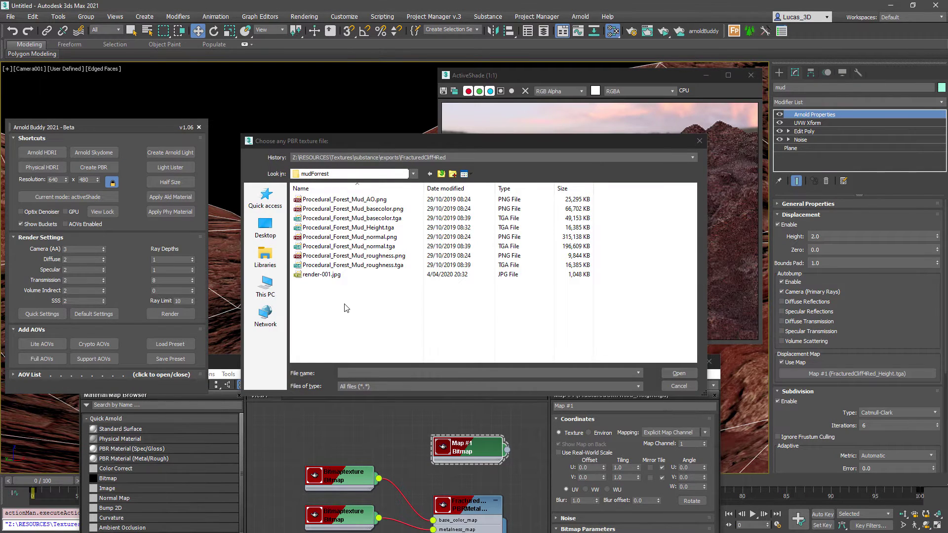
pyautogui.doubleClick(383, 265)
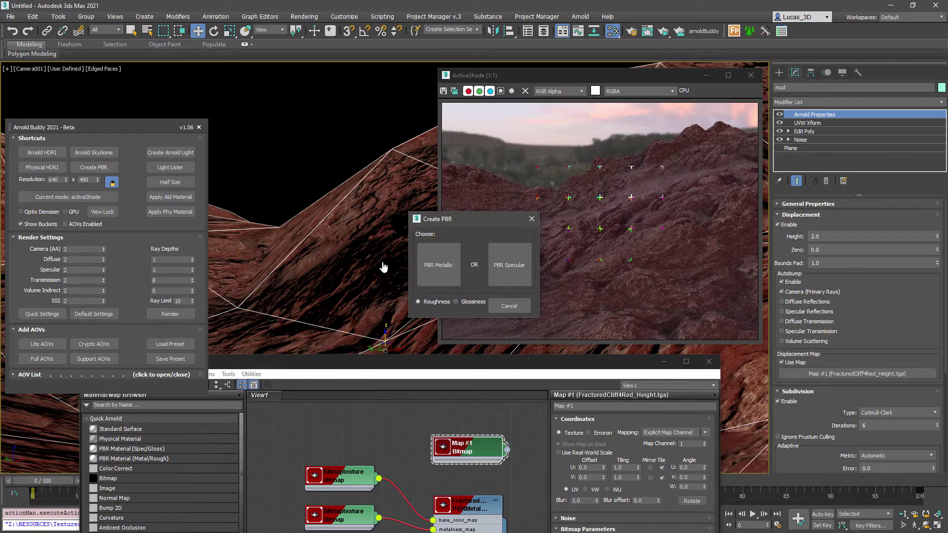
pyautogui.click(430, 264)
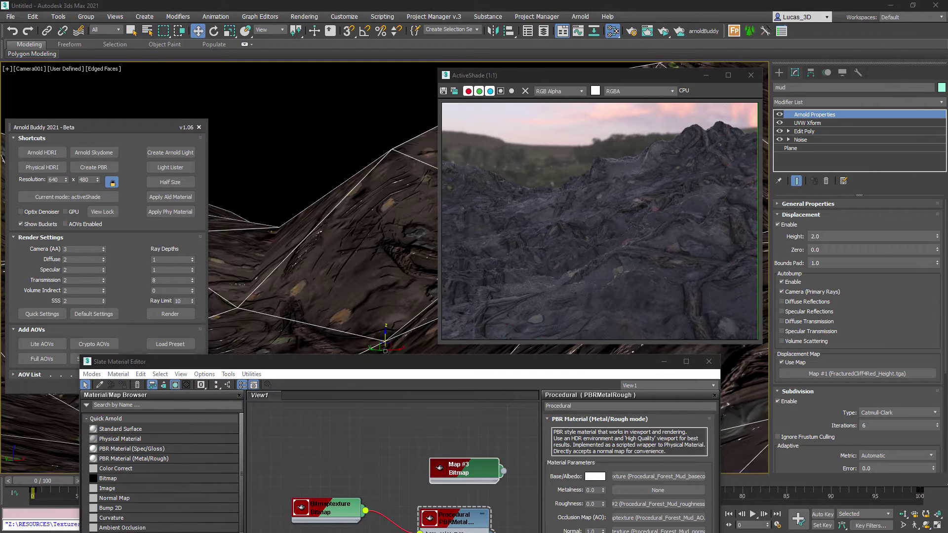
# Replace the mud terrain's displacement map with an instance of the Procedural_Forest_Mud_Height bitmap.
pyautogui.doubleClick(481, 473)
pyautogui.moveTo(573, 452); pyautogui.dragTo(857, 374)
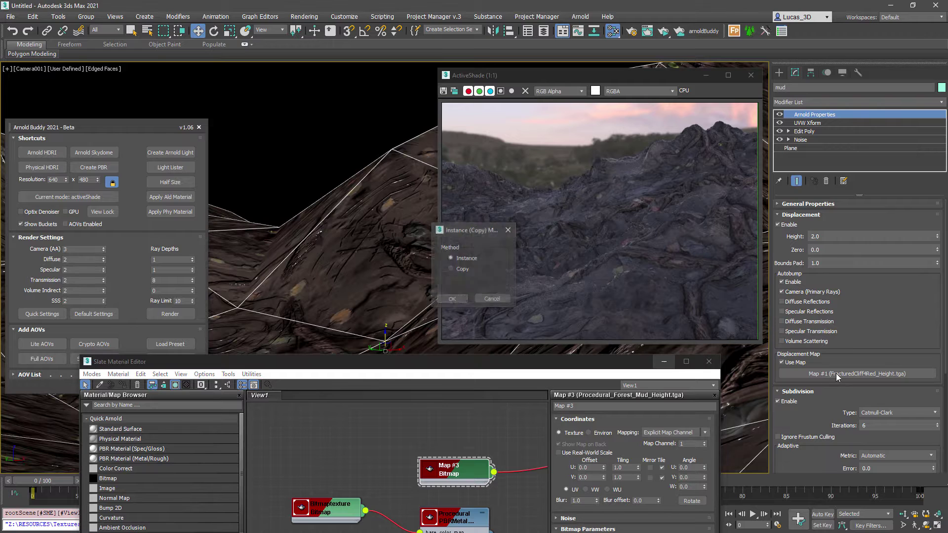
pyautogui.click(455, 297)
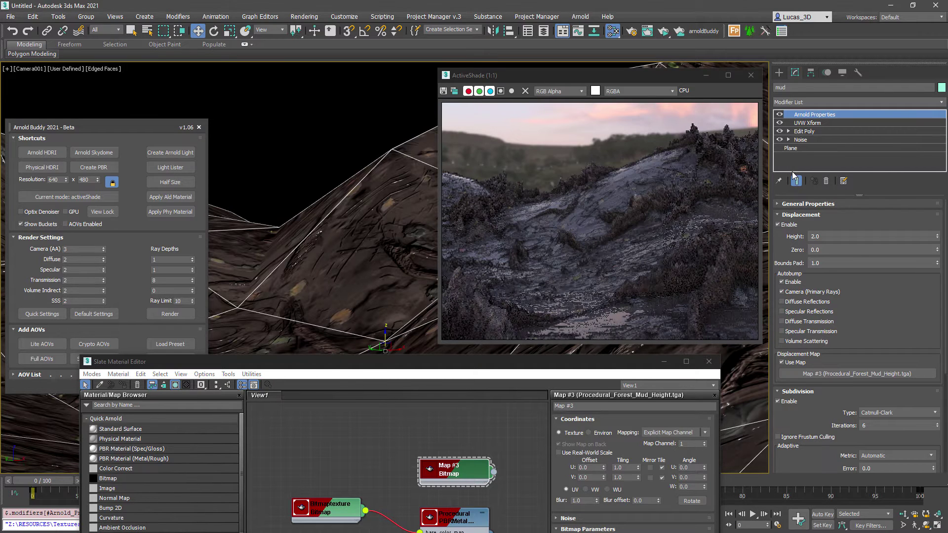
# Set the mud terrain's UVW Xform U and V tiling to 6.
pyautogui.click(807, 123)
pyautogui.write('6')
pyautogui.press('Tab')
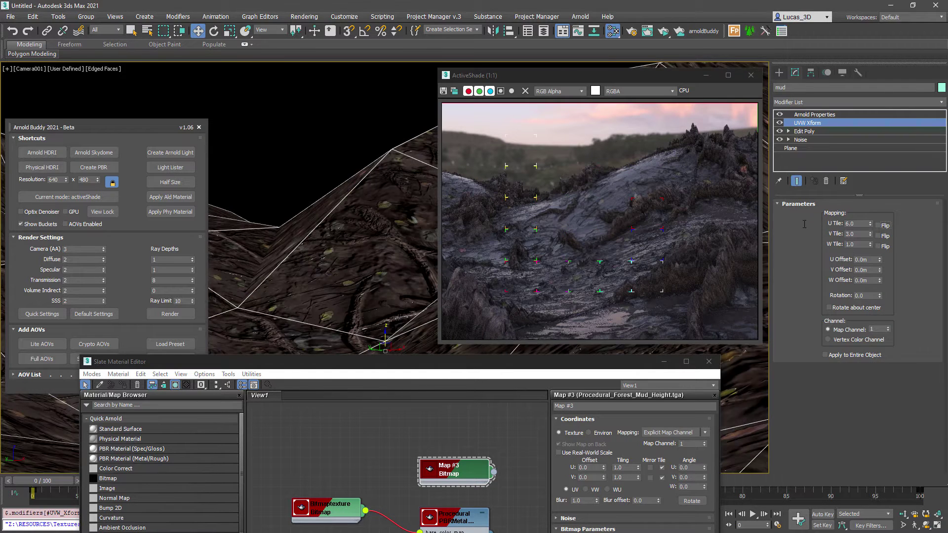
pyautogui.write('6')
pyautogui.press('Return')
# Set the mud terrain's displacement height to 0.5 and bounds padding to 0.25.
pyautogui.click(806, 117)
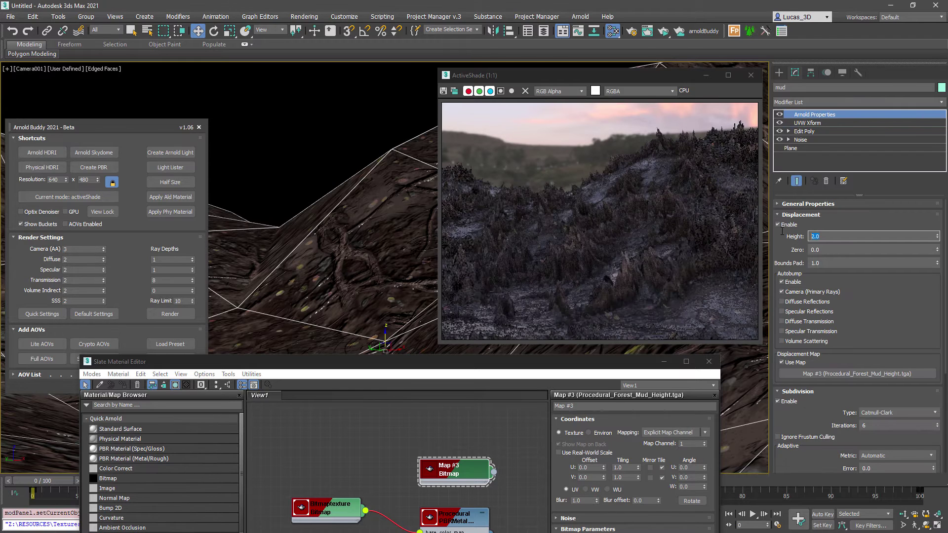
pyautogui.rightClick(328, 127)
pyautogui.click(265, 161)
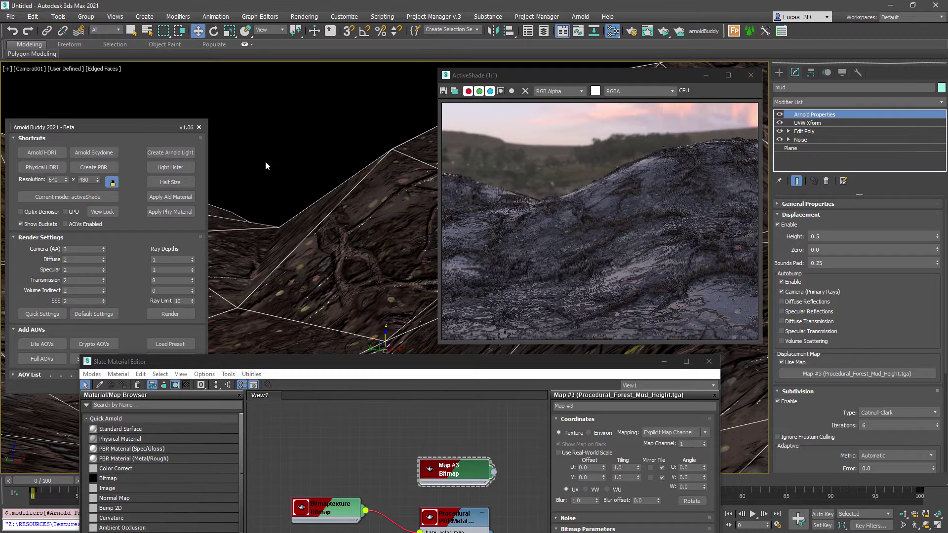
# End isolation to show the cliff and box again, and raise the mud terrain by about 0.67 m.
pyautogui.hotkey('alt', 'q')
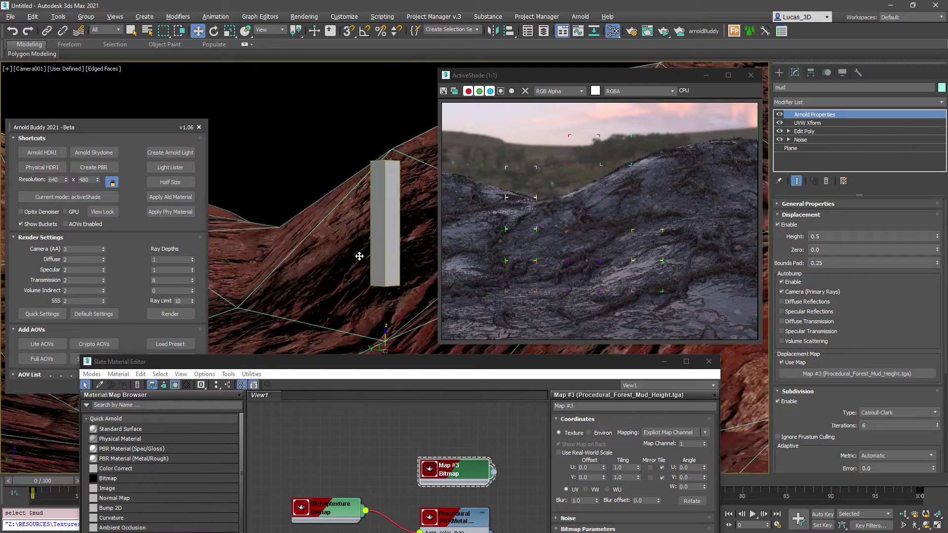
pyautogui.moveTo(384, 337); pyautogui.dragTo(383, 291)
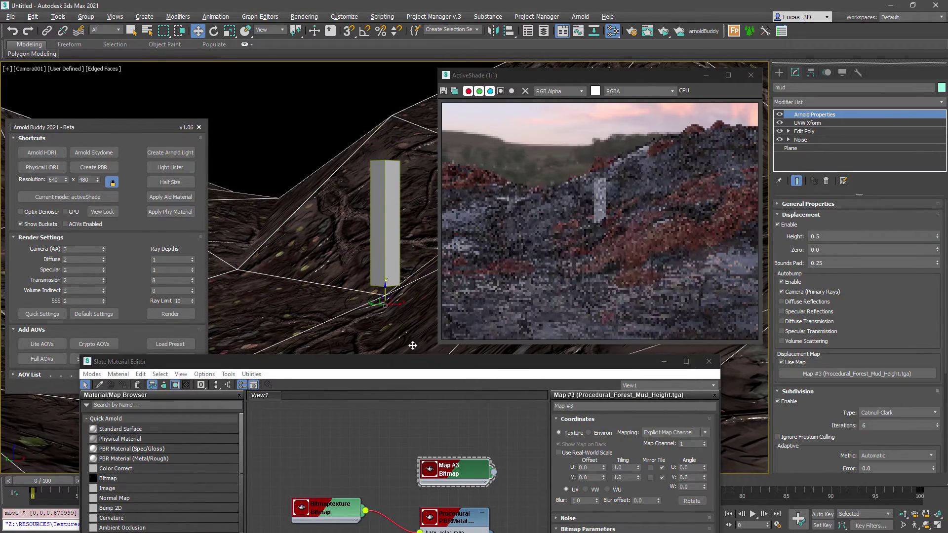
# Set the mud terrain's UVW Xform tiling to 10 in U and 12 in V.
pyautogui.click(807, 123)
pyautogui.doubleClick(851, 224)
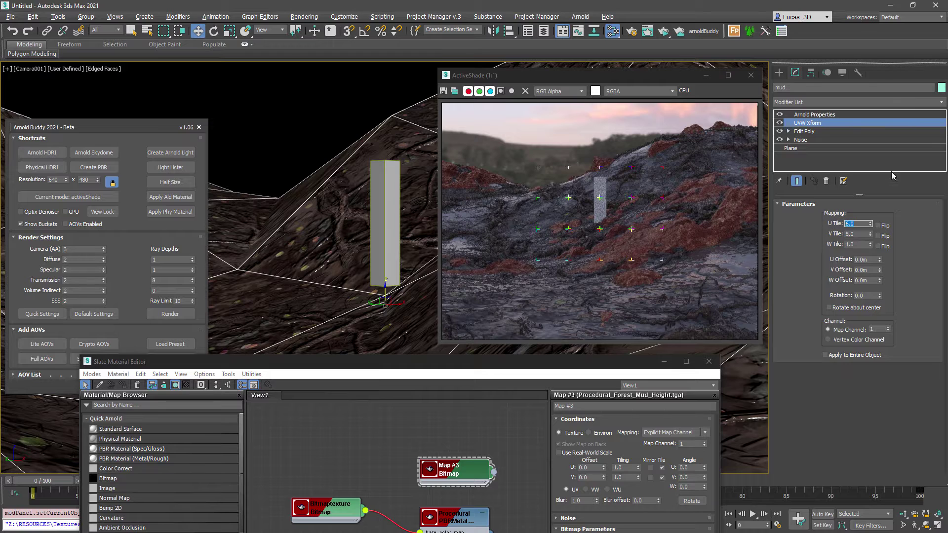
pyautogui.write('10')
pyautogui.press('Tab')
pyautogui.write('12')
pyautogui.press('Return')
# Set the mud terrain's displacement height to 0.3 and bounds padding to 0.15, and shift the terrain slightly to expose more cliff.
pyautogui.click(840, 115)
pyautogui.moveTo(825, 236); pyautogui.dragTo(793, 239)
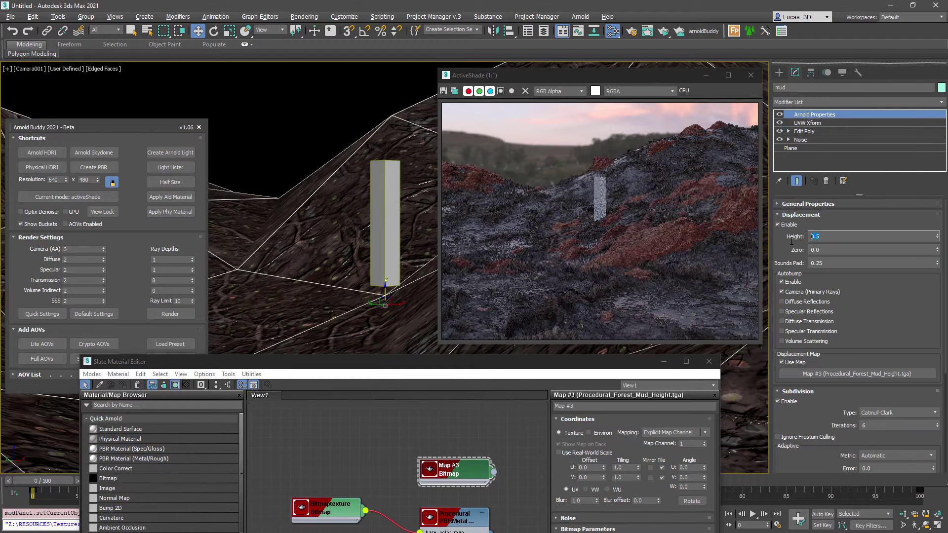
pyautogui.write('0.3')
pyautogui.press('Tab')
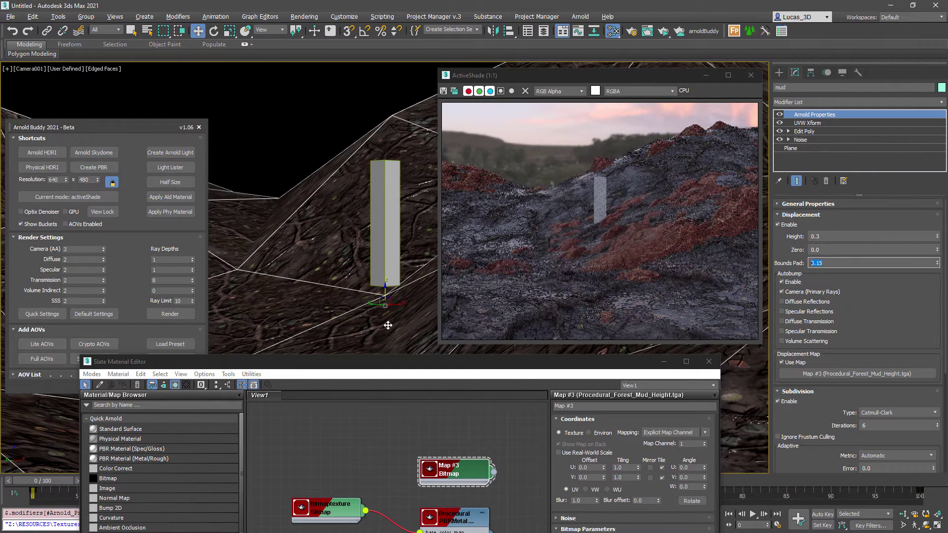
pyautogui.moveTo(384, 293); pyautogui.dragTo(368, 311)
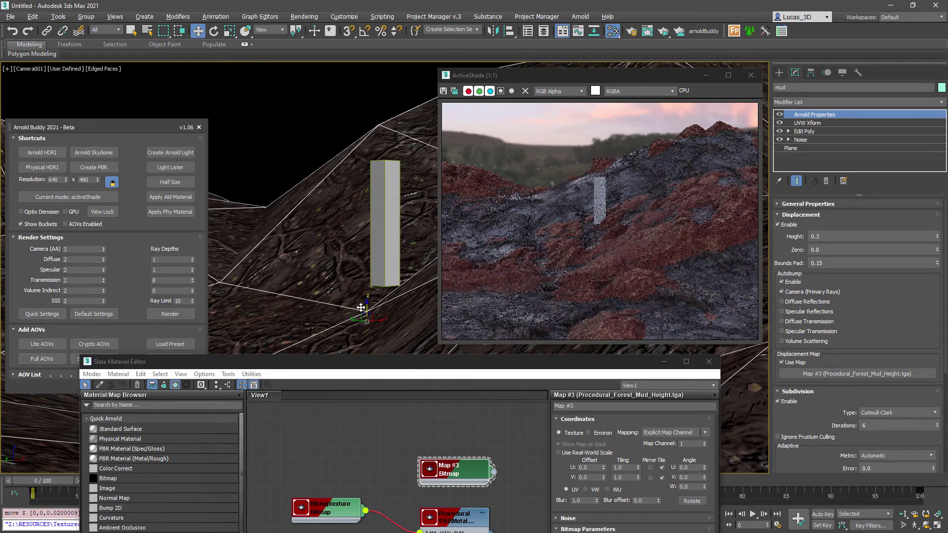
# Frame the box from a closer, lower angle and match Camera001 to that view.
pyautogui.click(379, 212)
pyautogui.click(378, 213)
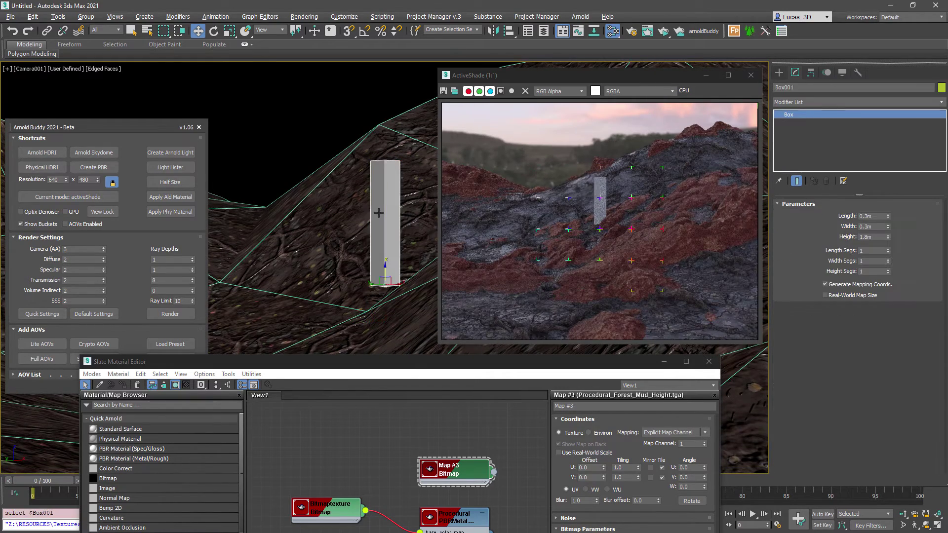
pyautogui.press('z')
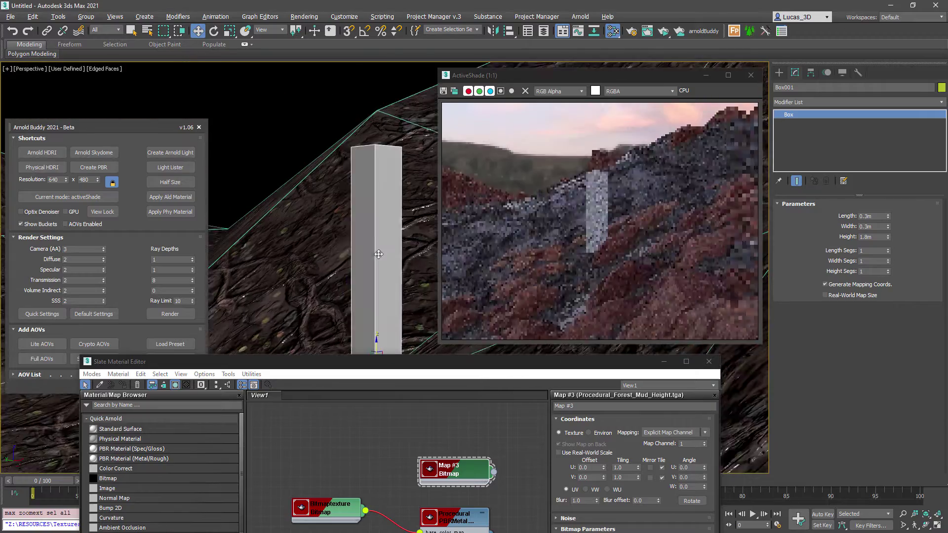
pyautogui.keyDown('alt'); pyautogui.moveTo(379, 254); pyautogui.dragTo(358, 232, button='middle'); pyautogui.keyUp('alt')
pyautogui.hotkey('ctrl', 'c')
# Set the cliff's Arnold subdivision iterations to 7.
pyautogui.click(315, 245)
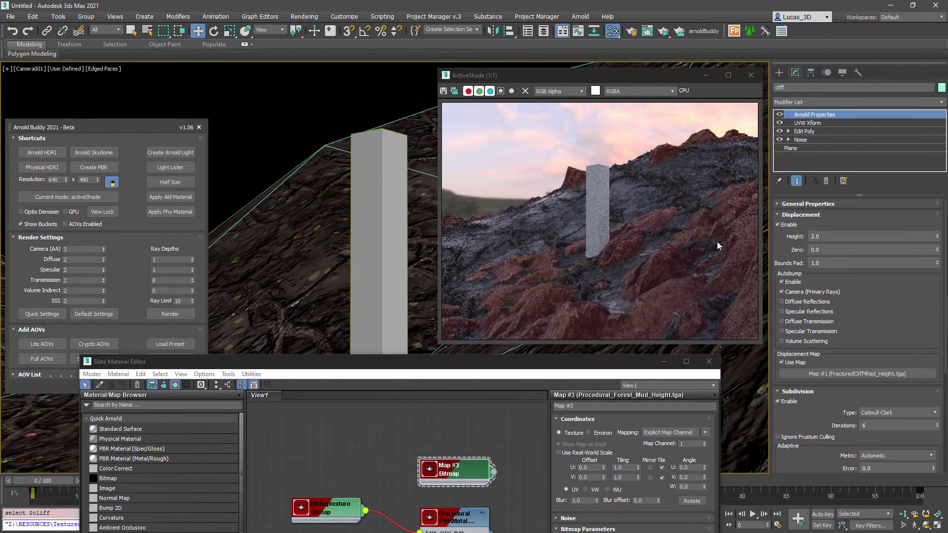
pyautogui.click(938, 424)
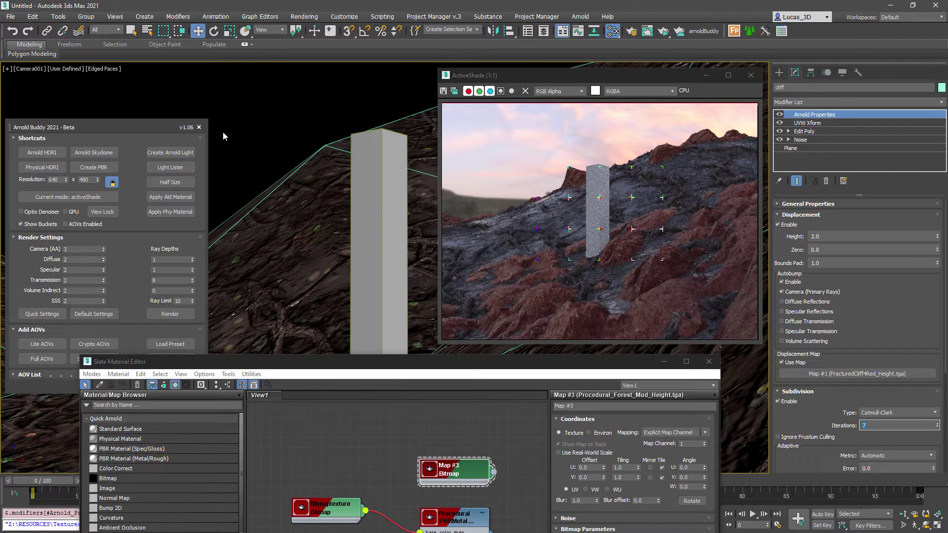
pyautogui.click(238, 109)
# Close the Slate Material Editor and set the diffuse and specular ray depths to 2.
pyautogui.click(709, 361)
pyautogui.moveTo(524, 77); pyautogui.dragTo(369, 110)
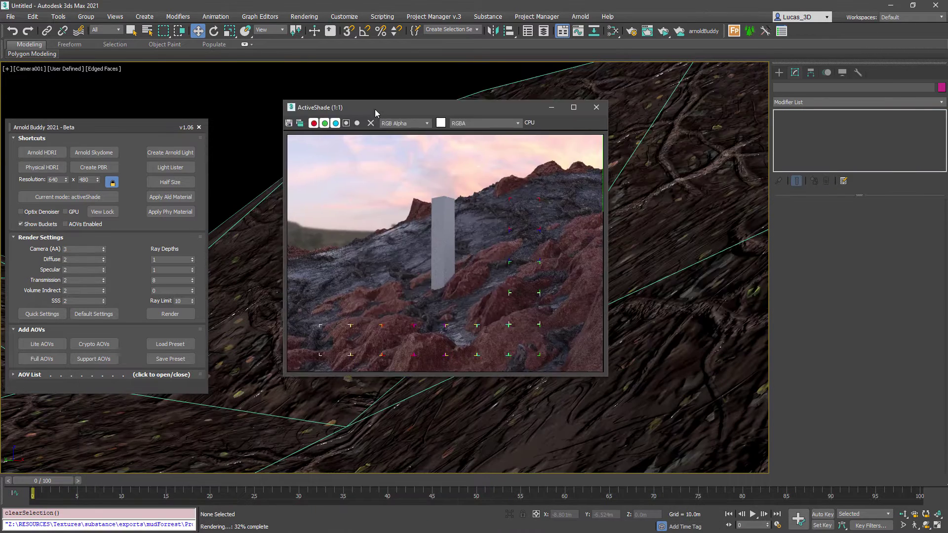
pyautogui.click(192, 258)
pyautogui.click(192, 268)
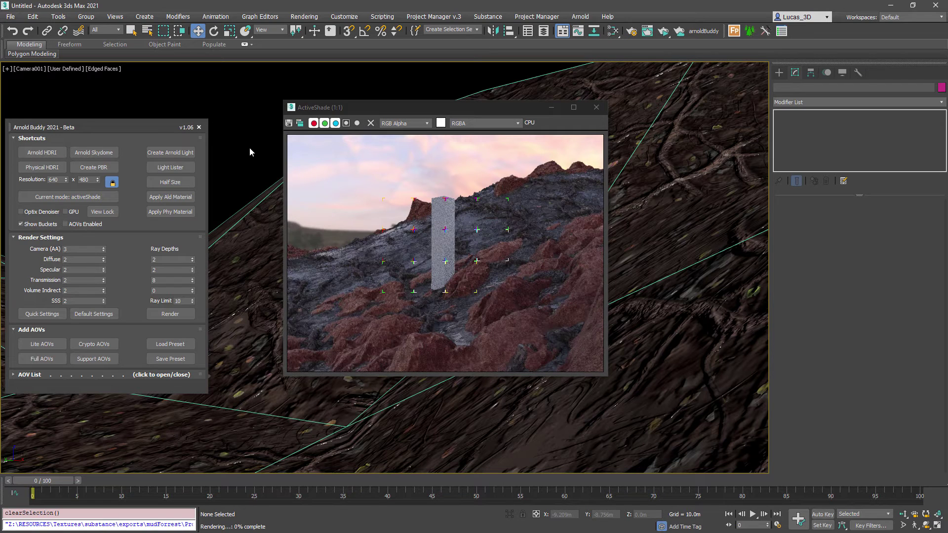
# Render Camera001 in production mode at 640 × 480 and log "640 - 37" under CPU in Notepad.
pyautogui.click(30, 195)
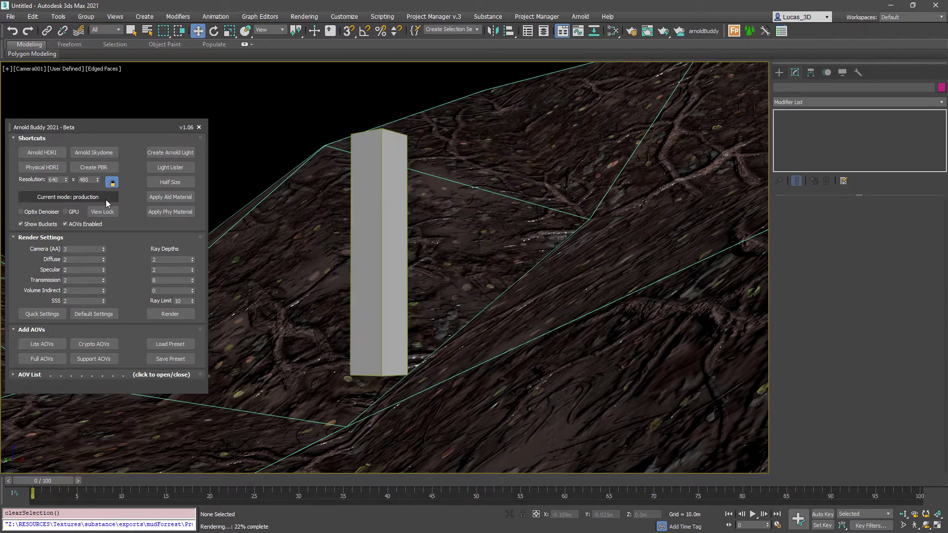
pyautogui.click(170, 313)
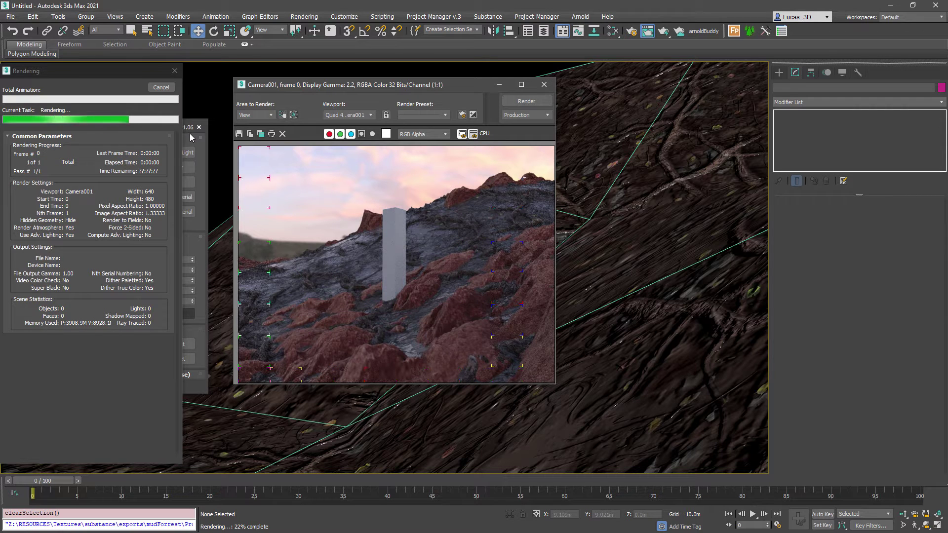
pyautogui.hotkey('alt', 'Tab')
pyautogui.write('6')
# Set the render resolution to 1280 × 960 and render Camera001 on the CPU.
pyautogui.click(53, 179)
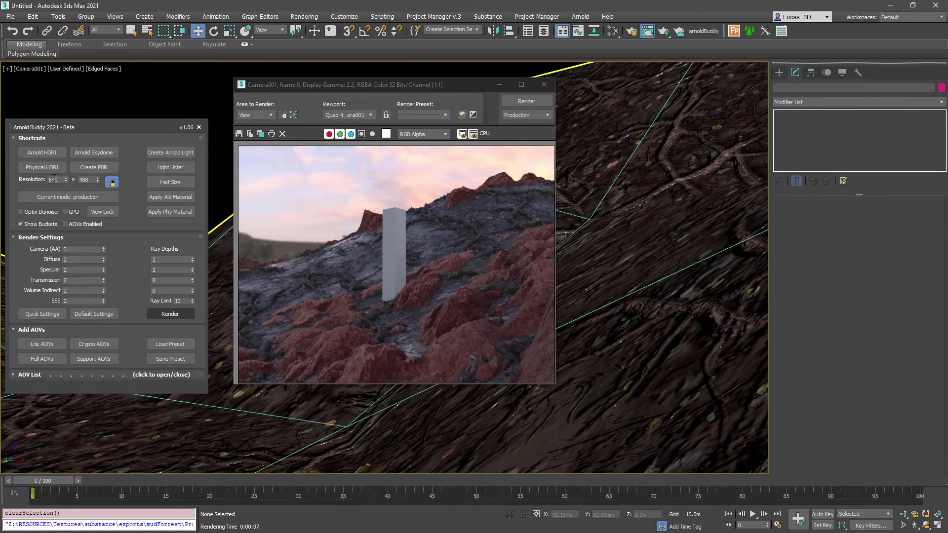
pyautogui.click(170, 313)
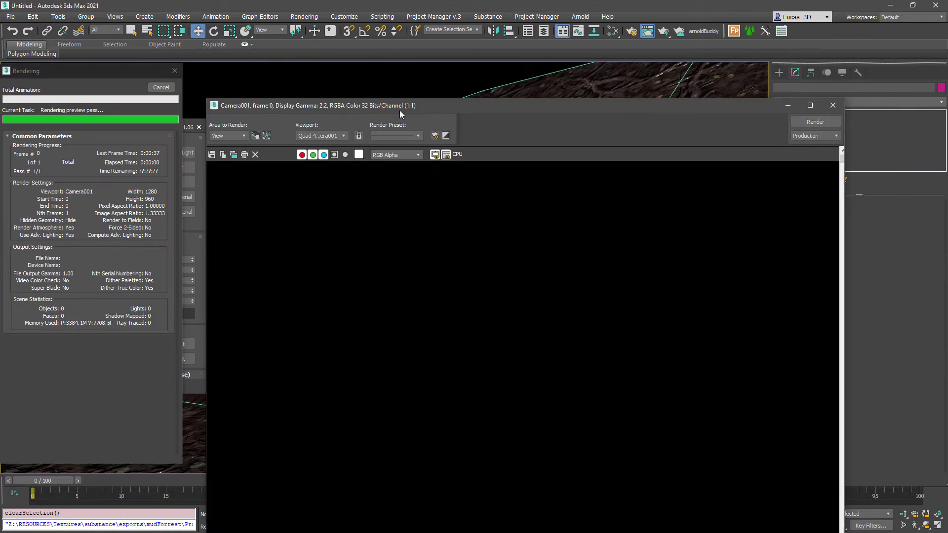
# Note "1280 - 2mins?" and "2560 -" under CPU in Notepad, and add a GPU list with 640, 1280 and 2560.
pyautogui.hotkey('alt', 'Tab')
pyautogui.write('1280 - 2mins?')
pyautogui.press('Return')
pyautogui.write('2560 -')
pyautogui.press('Return')
pyautogui.press('Return')
pyautogui.write('GPU')
pyautogui.press('Return')
pyautogui.press('Return')
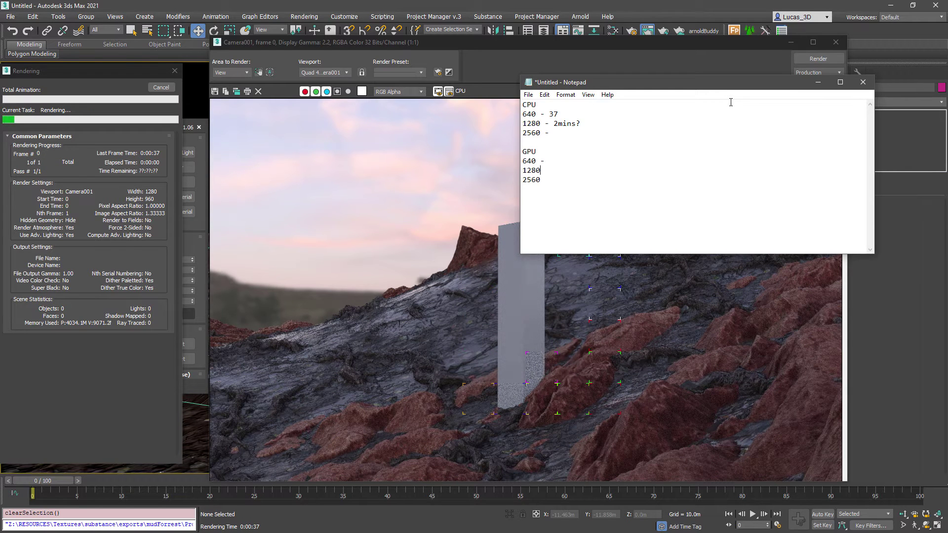
pyautogui.moveTo(689, 76); pyautogui.dragTo(744, 52)
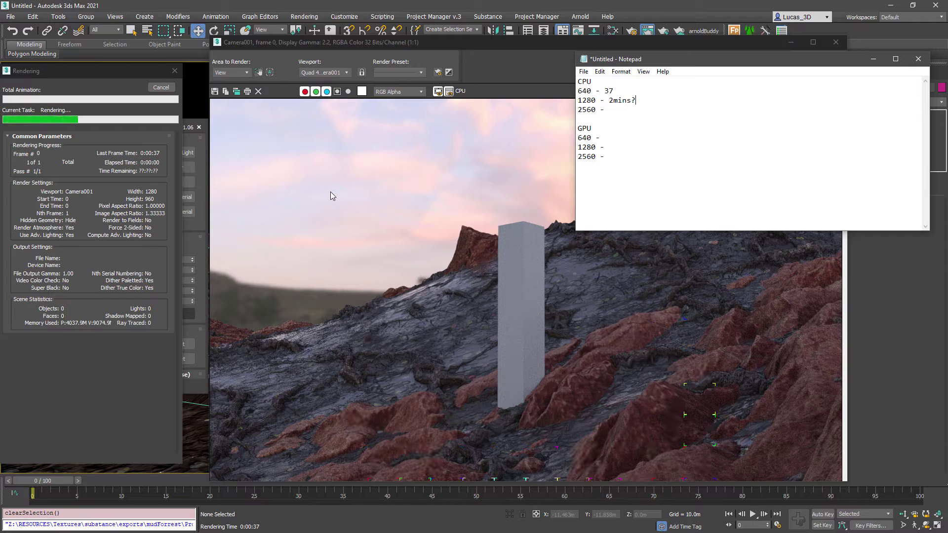
pyautogui.moveTo(470, 397); pyautogui.dragTo(470, 328, button='middle')
pyautogui.hotkey('alt', 'Tab')
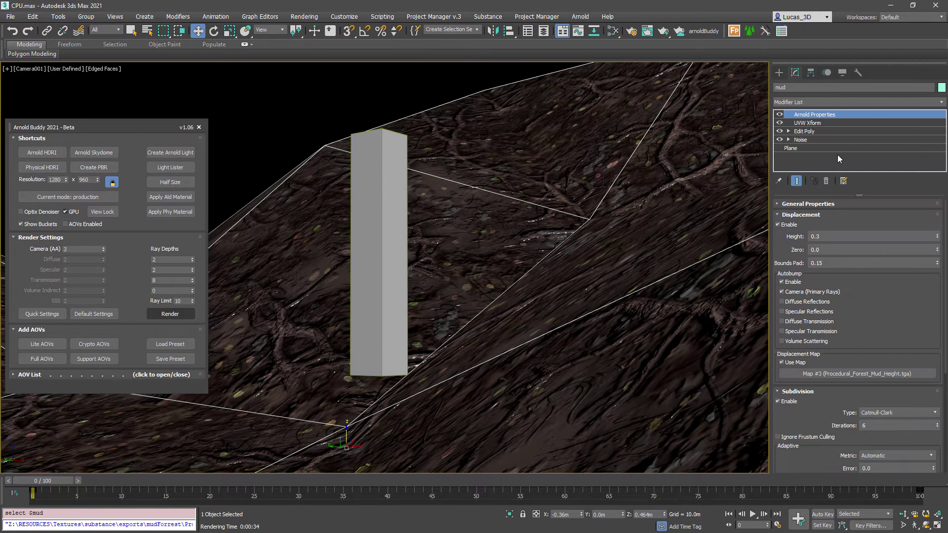
# Set the Arnold subdivision iterations to 8 on both the mud and cliff terrains.
pyautogui.click(938, 424)
pyautogui.click(517, 377)
pyautogui.click(517, 376)
pyautogui.click(939, 424)
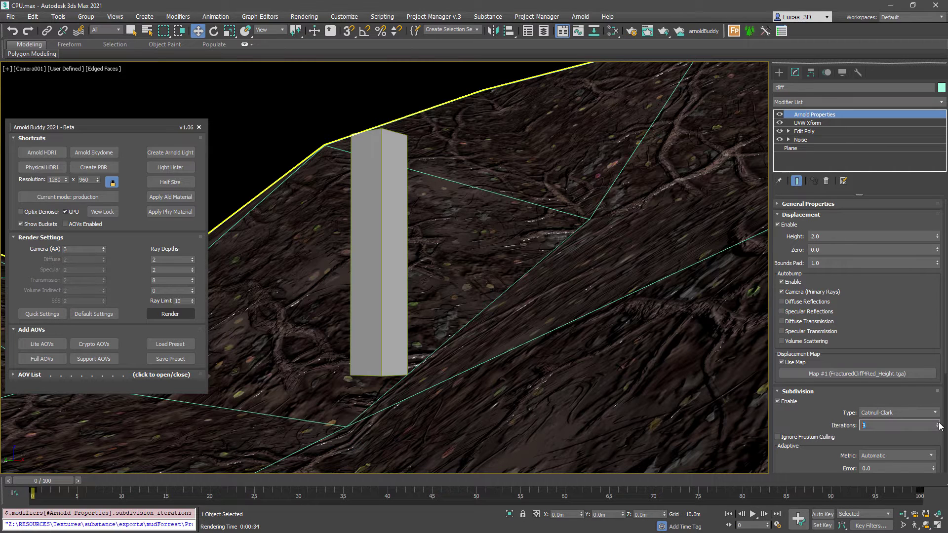
pyautogui.write('8')
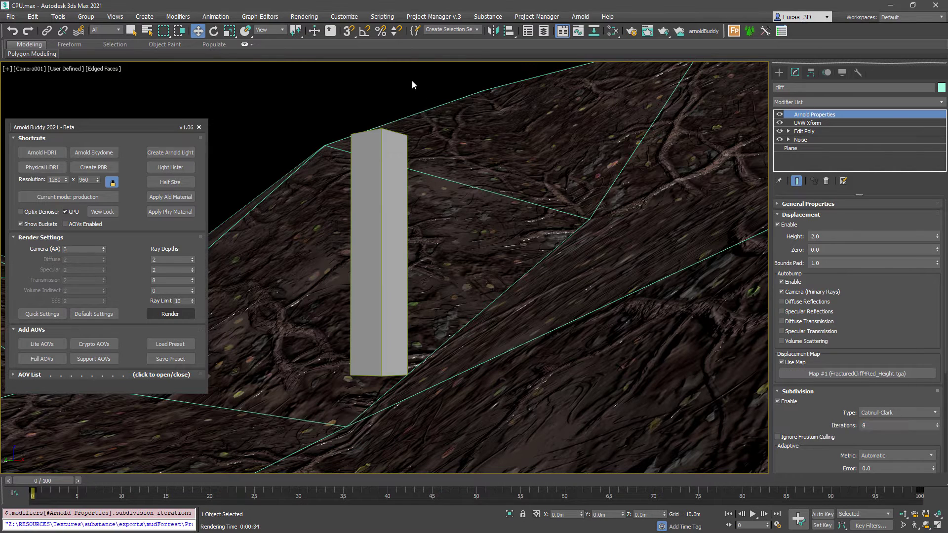
pyautogui.click(412, 82)
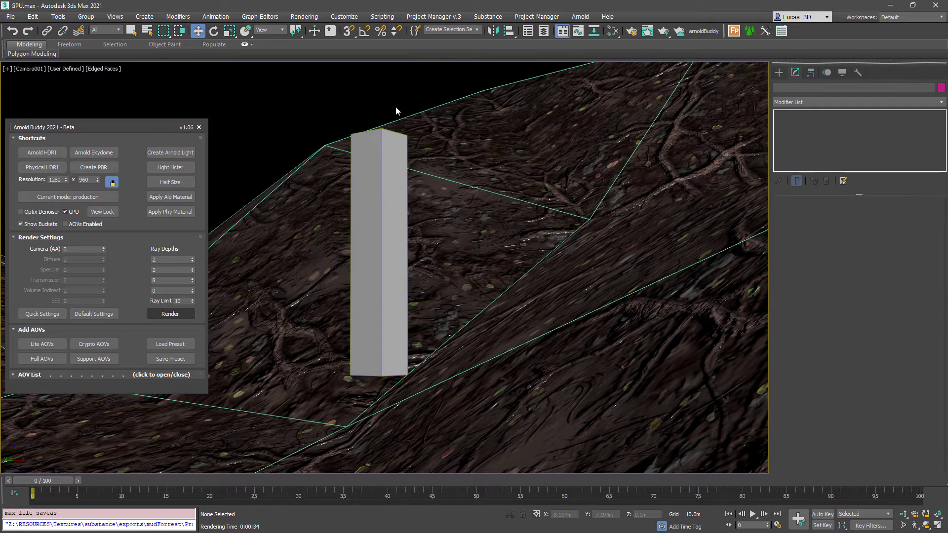
# Try to render Camera001 on the GPU, examine the Arnold render messages, and close the message and render windows.
pyautogui.hotkey('shift', 'q')
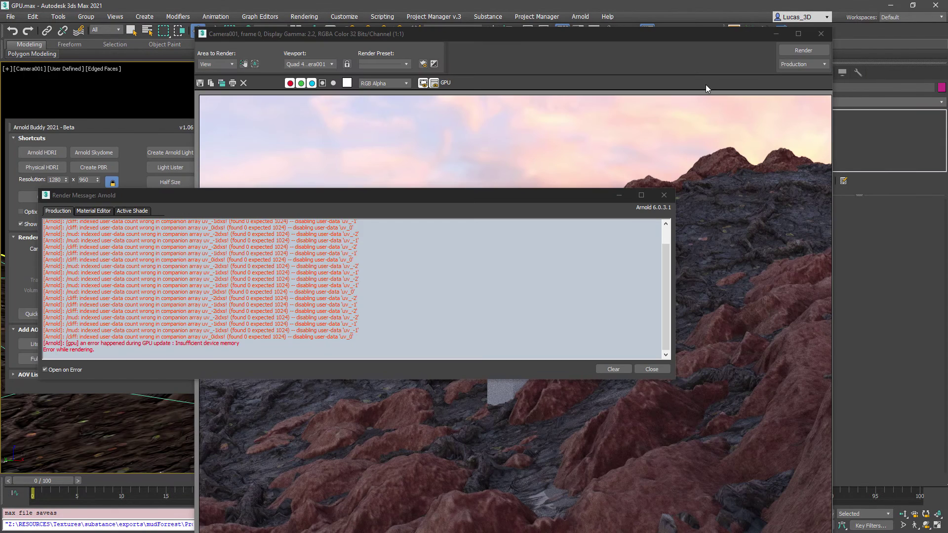
pyautogui.moveTo(357, 194); pyautogui.dragTo(540, 124)
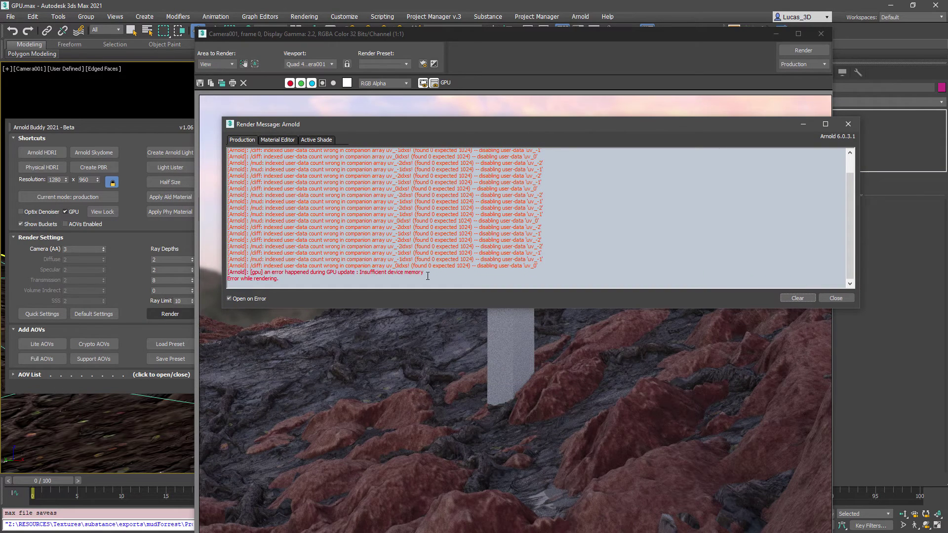
pyautogui.moveTo(428, 276); pyautogui.dragTo(227, 265)
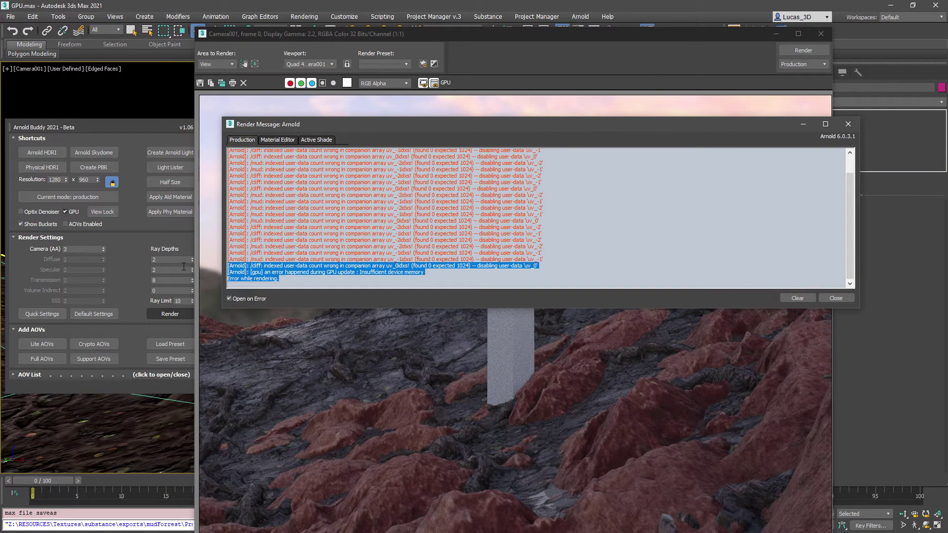
pyautogui.click(415, 281)
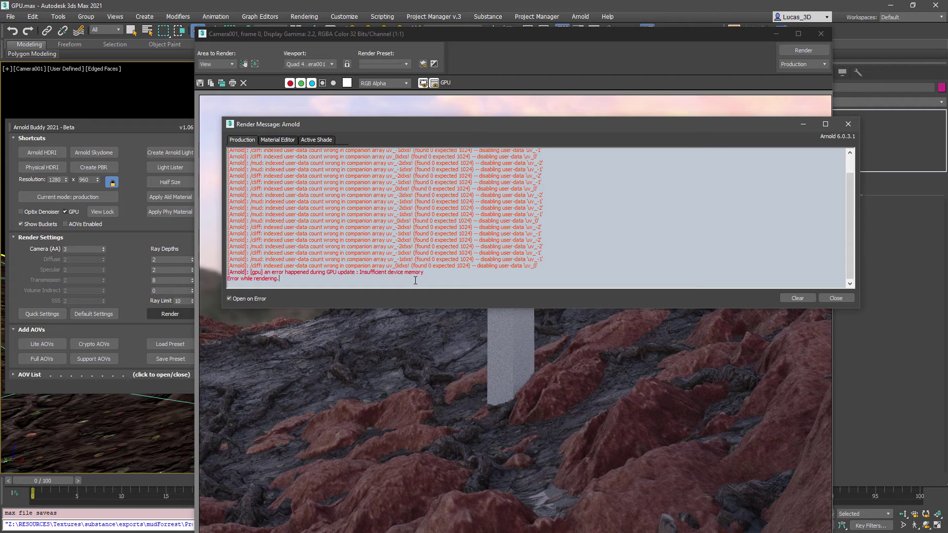
pyautogui.click(835, 298)
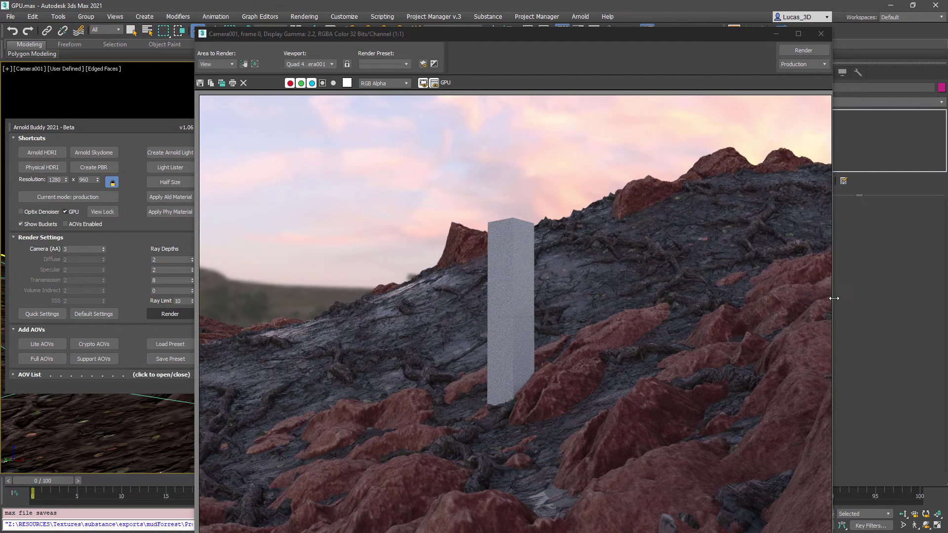
pyautogui.click(821, 33)
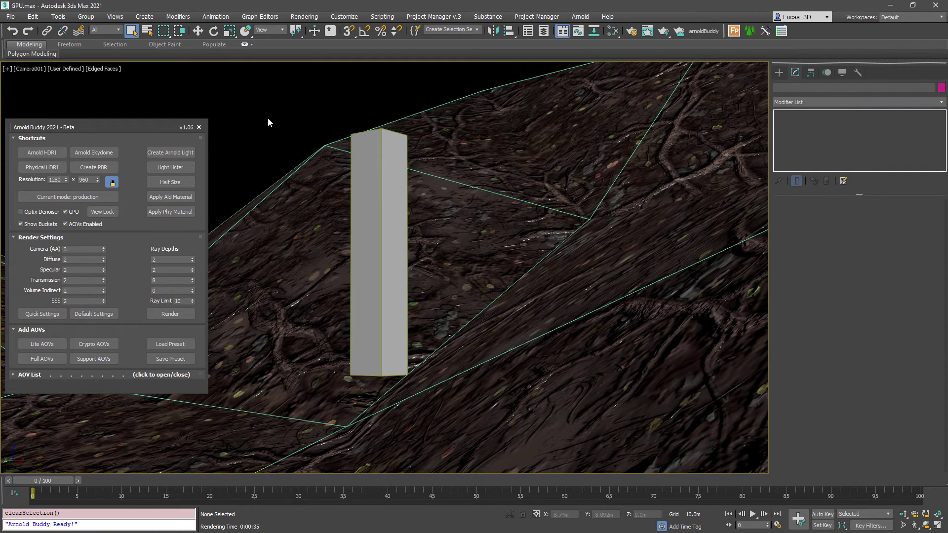
# Set the adaptive subdivision error to 0.04 and the space to Object on the mud and cliff terrains.
pyautogui.click(474, 202)
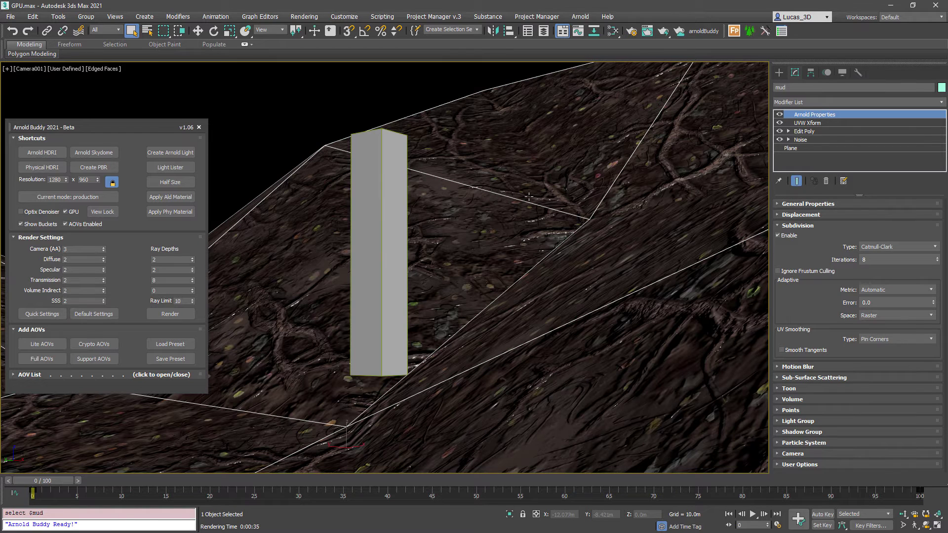
pyautogui.write('4')
pyautogui.click(884, 314)
pyautogui.click(876, 332)
pyautogui.click(535, 260)
pyautogui.click(518, 249)
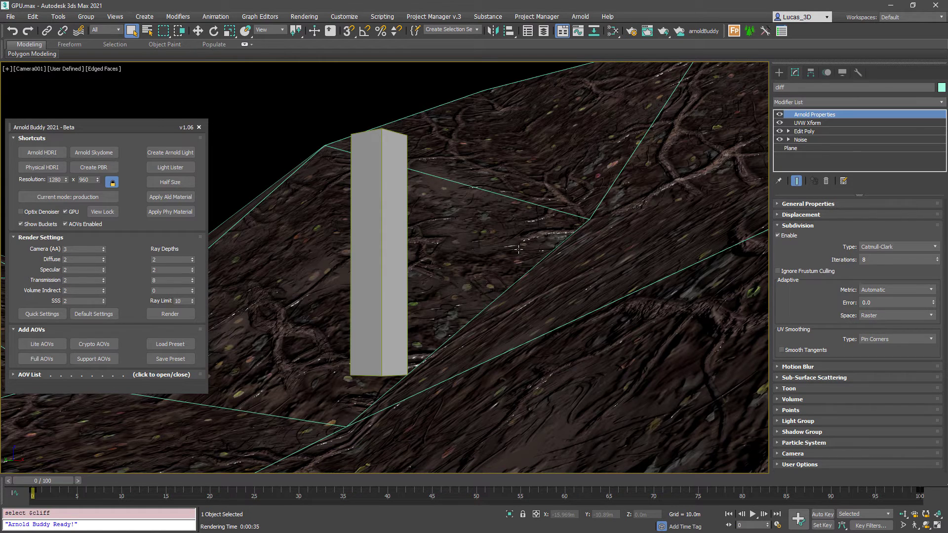
pyautogui.click(893, 315)
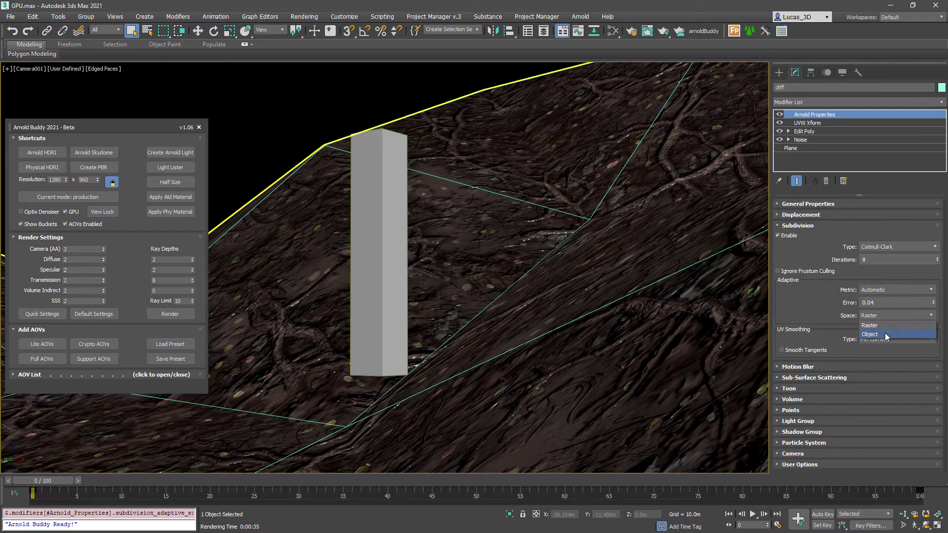
pyautogui.click(885, 333)
pyautogui.click(357, 103)
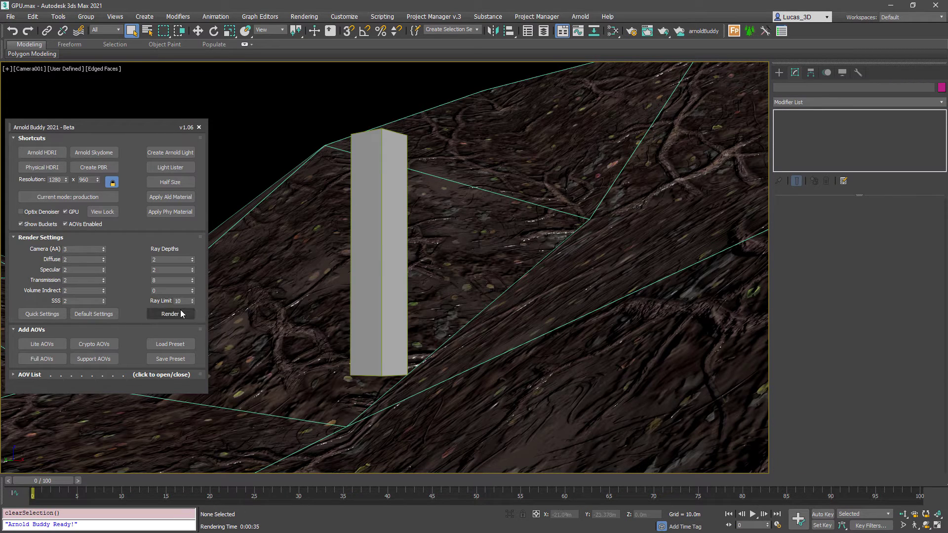
# Render Camera001 on the GPU at 1280 × 960 and log "37s?" for the GPU 1280 entry in Notepad.
pyautogui.click(170, 314)
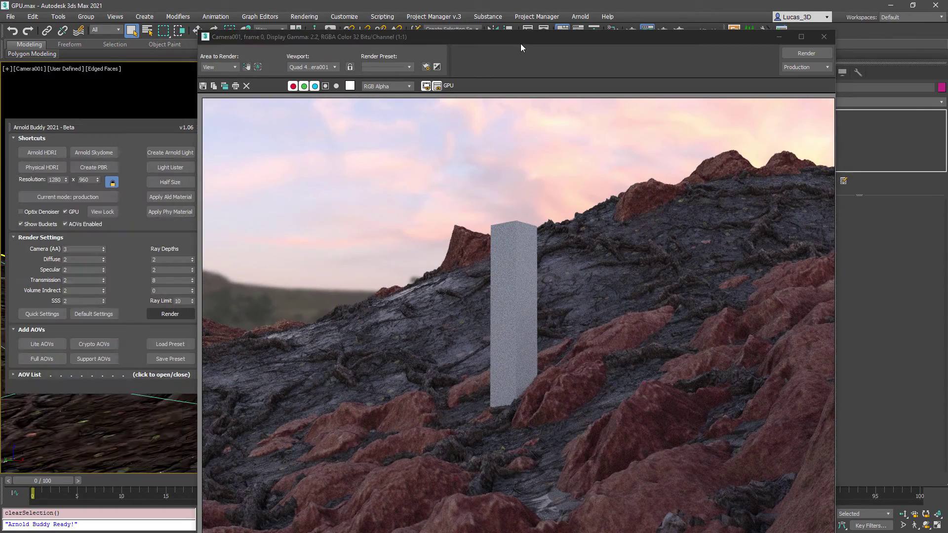
pyautogui.moveTo(521, 43); pyautogui.dragTo(608, 14)
pyautogui.hotkey('shift', 'q')
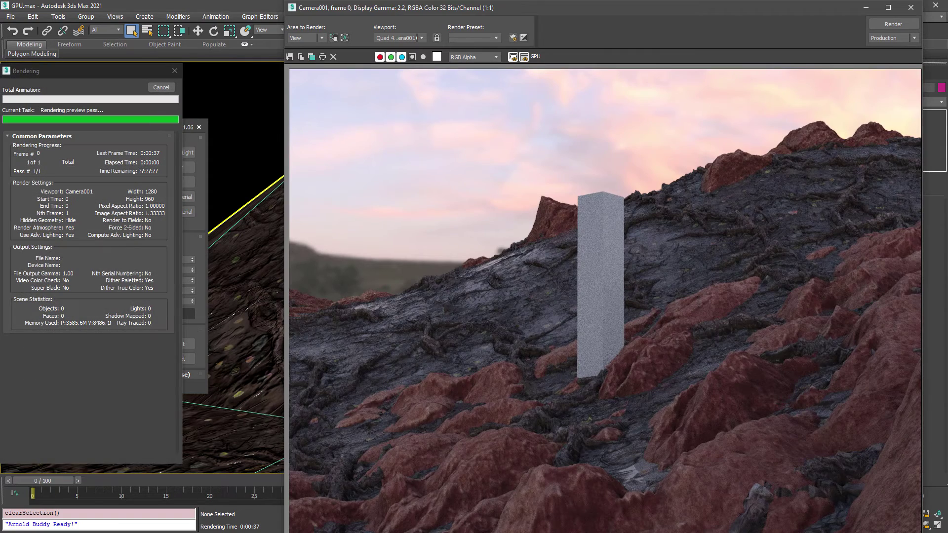
pyautogui.hotkey('alt', 'Tab')
pyautogui.write('37s?')
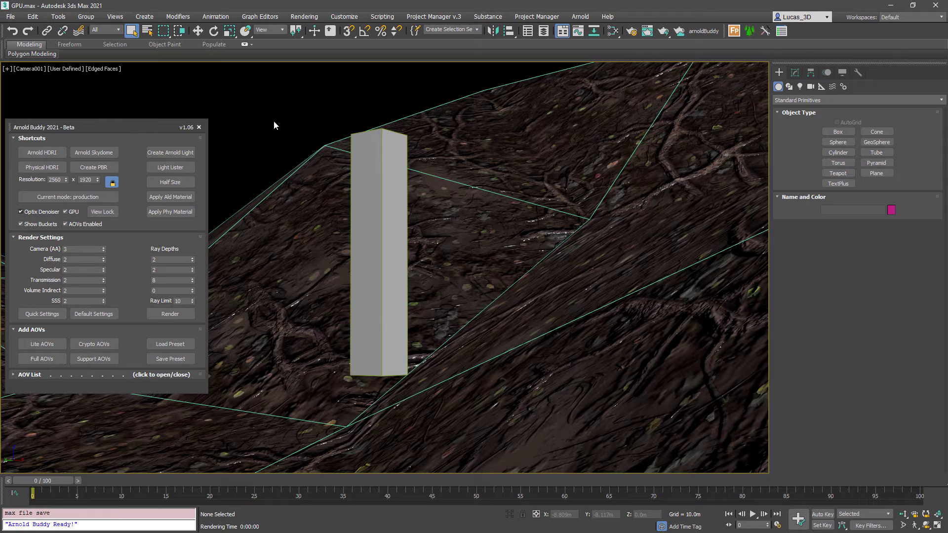
# Check the mud terrain's Arnold Properties settings.
pyautogui.click(795, 73)
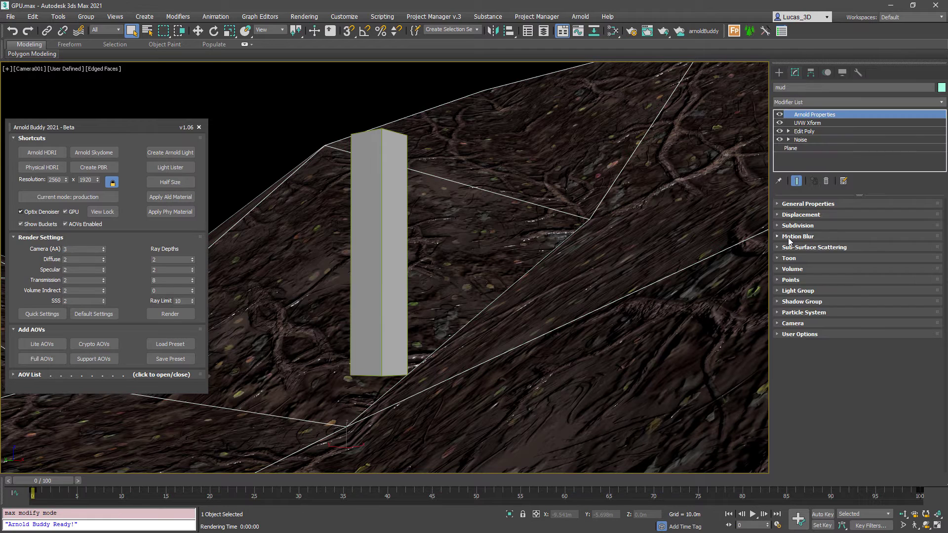
pyautogui.click(791, 239)
pyautogui.click(449, 87)
# Render Camera001 on the GPU at 2560 × 1920 with the Optix denoiser, and log "1min 6s" for it in Notepad.
pyautogui.click(173, 314)
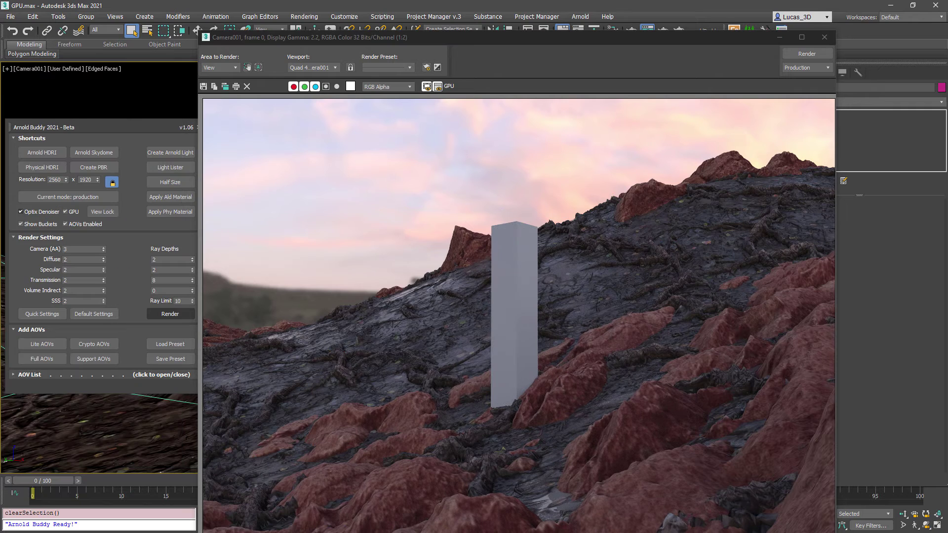
pyautogui.moveTo(558, 43); pyautogui.dragTo(648, 32)
pyautogui.hotkey('alt', 'Tab')
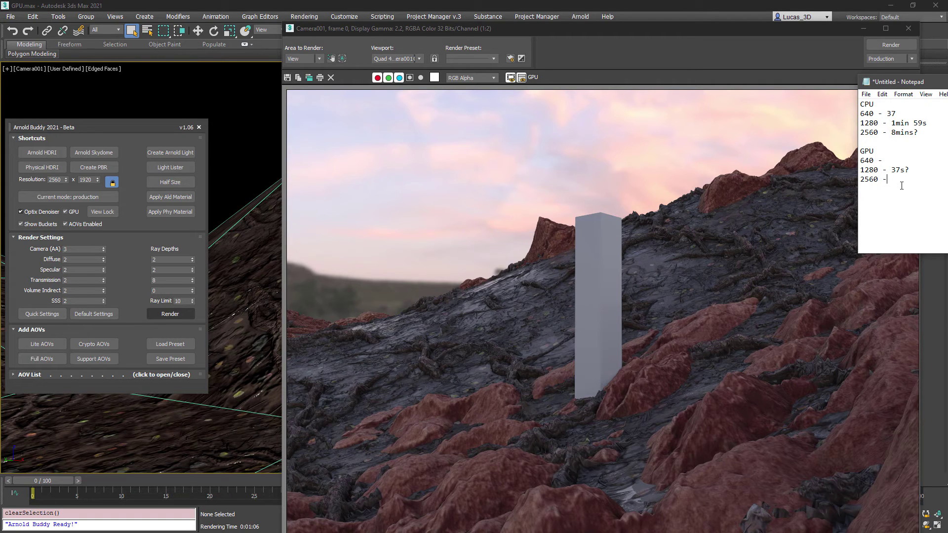
pyautogui.write('1m 6s')
pyautogui.write('in 6s')
pyautogui.scroll(1, 597, 356)
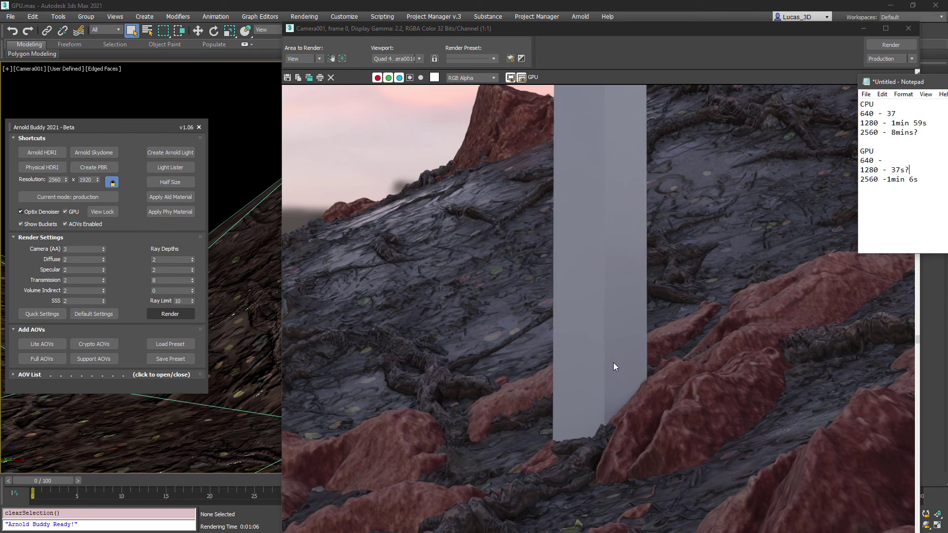
pyautogui.scroll(-1, 613, 363)
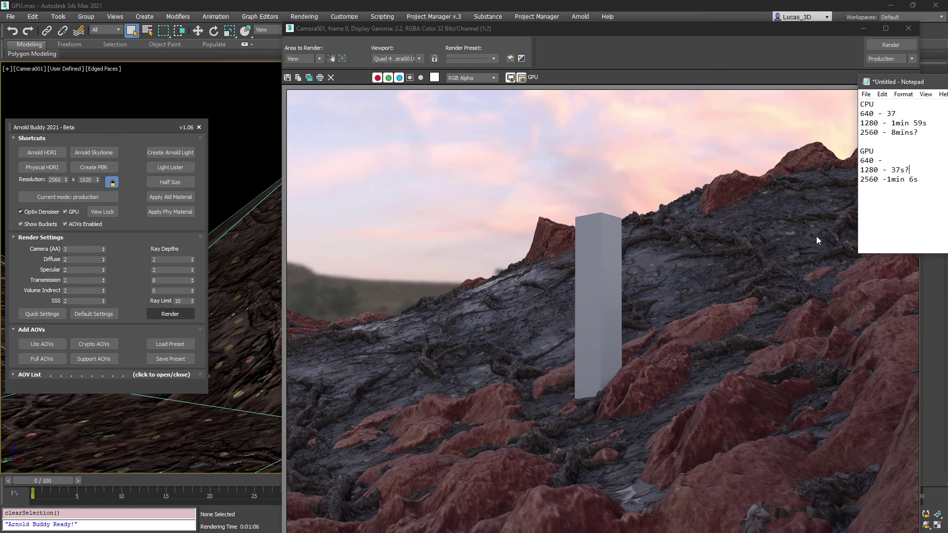